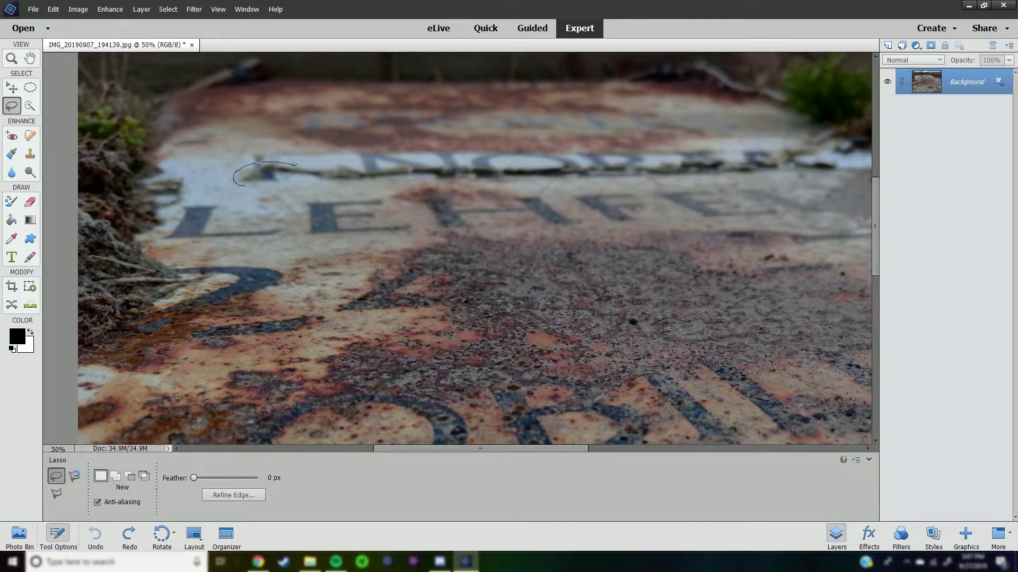
- Content-Aware fill the first blemish beside the top lettering and deselect it
{"action": "left_click_drag", "start_coordinate": [296, 165], "coordinate": [245, 186]}
{"action": "right_click", "coordinate": [282, 182]}
{"action": "left_click", "coordinate": [313, 300]}
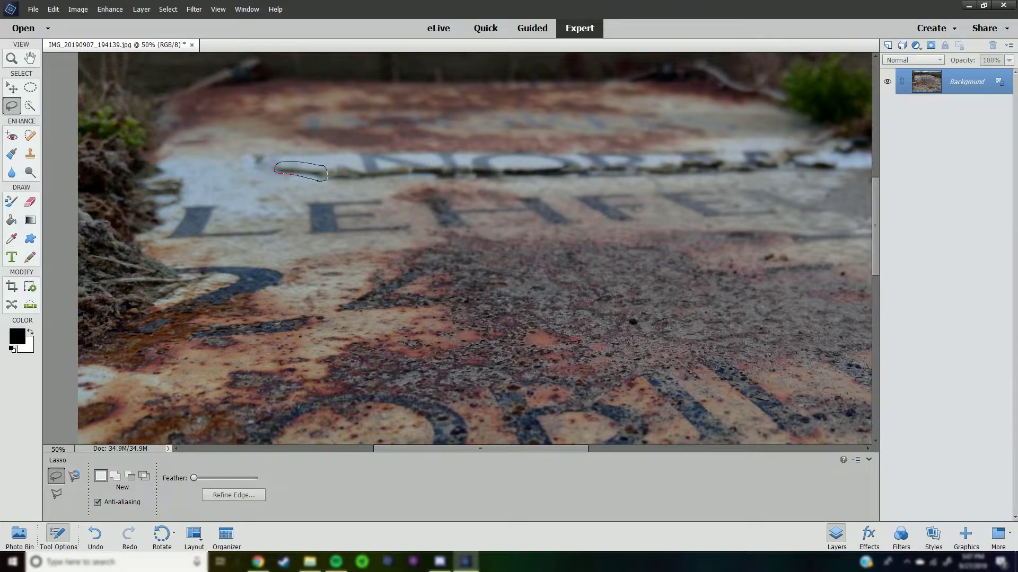
{"action": "key", "text": "ctrl+d"}
{"action": "right_click", "coordinate": [367, 179]}
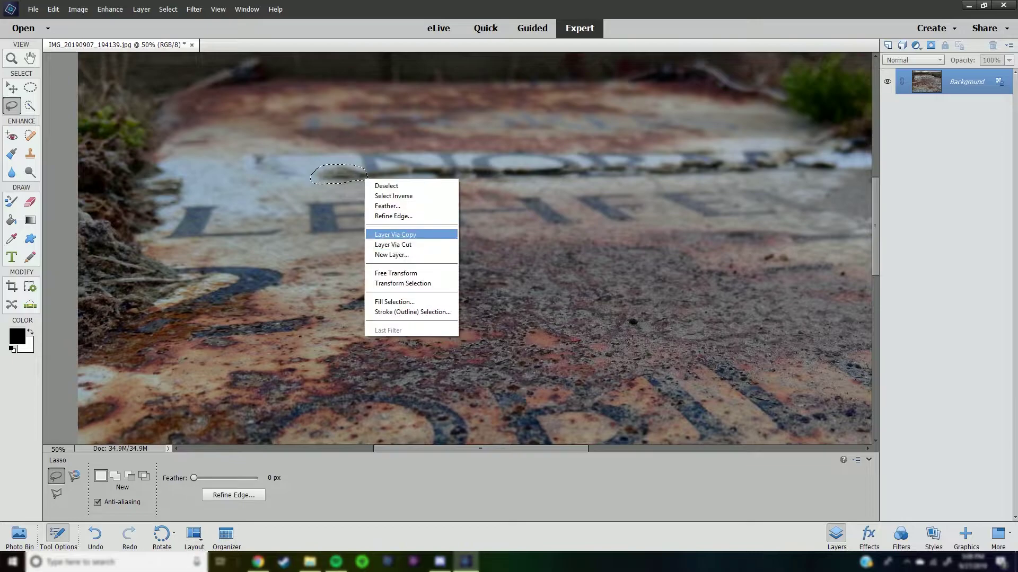
{"action": "key", "text": "Escape"}
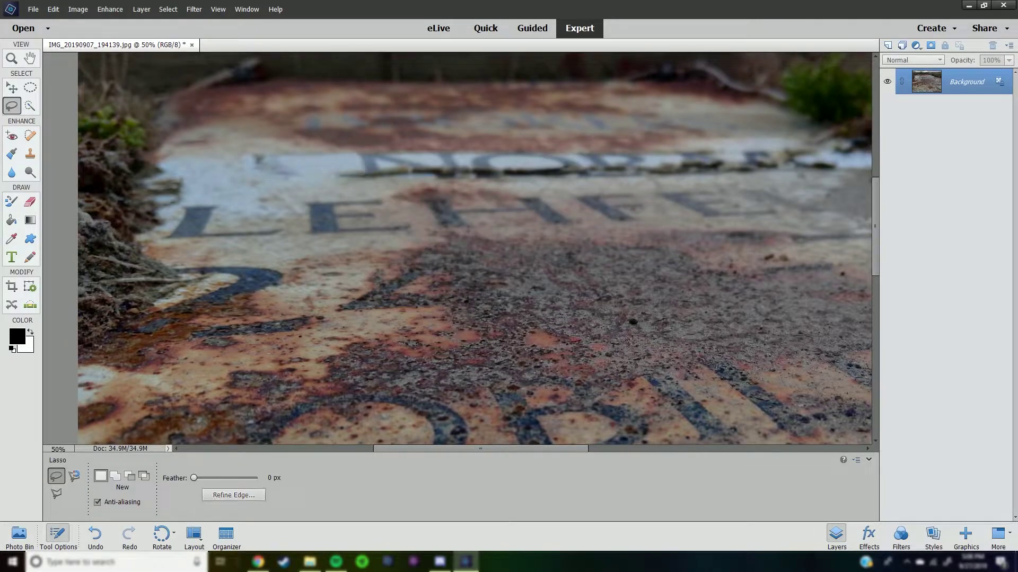
- Content-Aware fill two more spots on the lettering strip and outline another
{"action": "right_click", "coordinate": [350, 166]}
{"action": "left_click", "coordinate": [382, 290]}
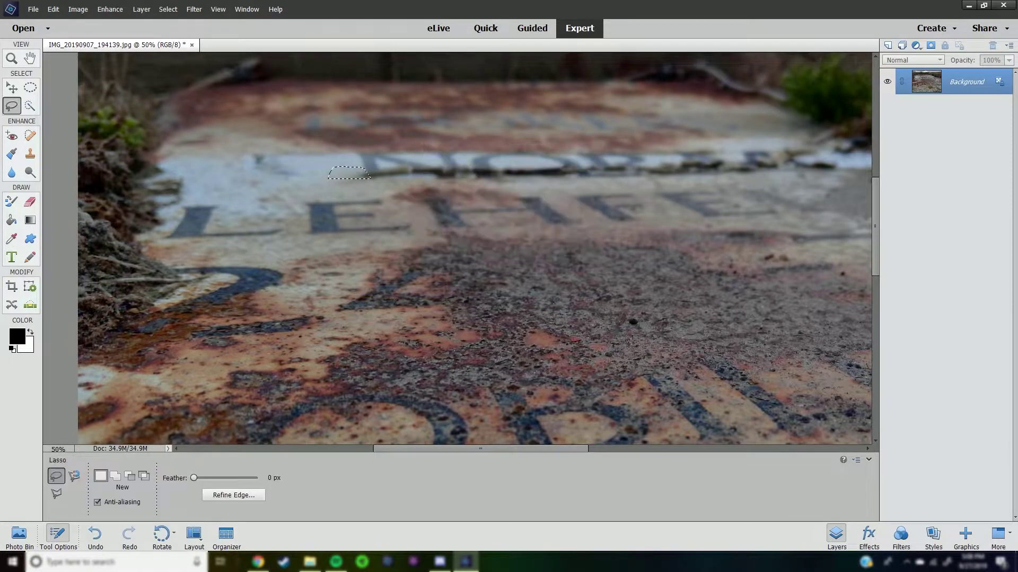
{"action": "right_click", "coordinate": [380, 171]}
{"action": "left_click", "coordinate": [405, 296]}
{"action": "key", "text": "Return"}
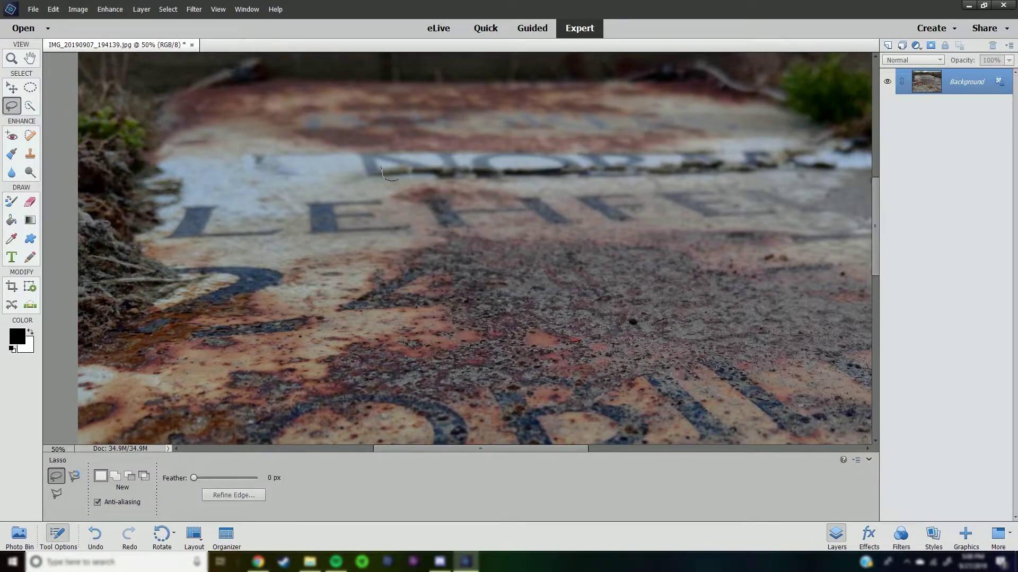
{"action": "left_click_drag", "start_coordinate": [409, 171], "coordinate": [381, 167]}
{"action": "right_click", "coordinate": [382, 164]}
{"action": "left_click", "coordinate": [407, 290]}
- Confirm the spot's fill, deselect, and cycle Clone Stamp and Quick Selection back to Lasso
{"action": "key", "text": "Return"}
{"action": "key", "text": "s"}
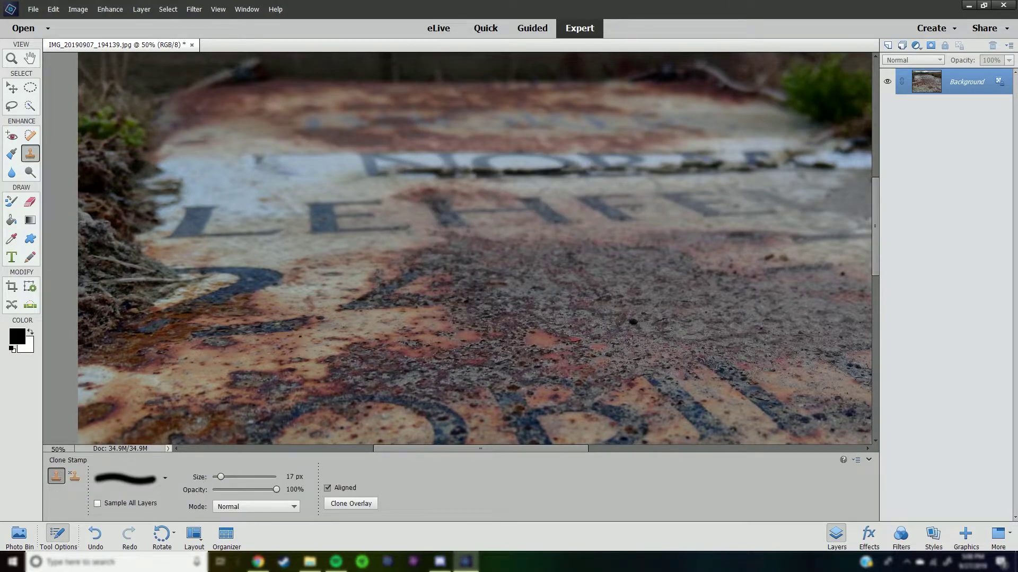
{"action": "key", "text": "ctrl+d"}
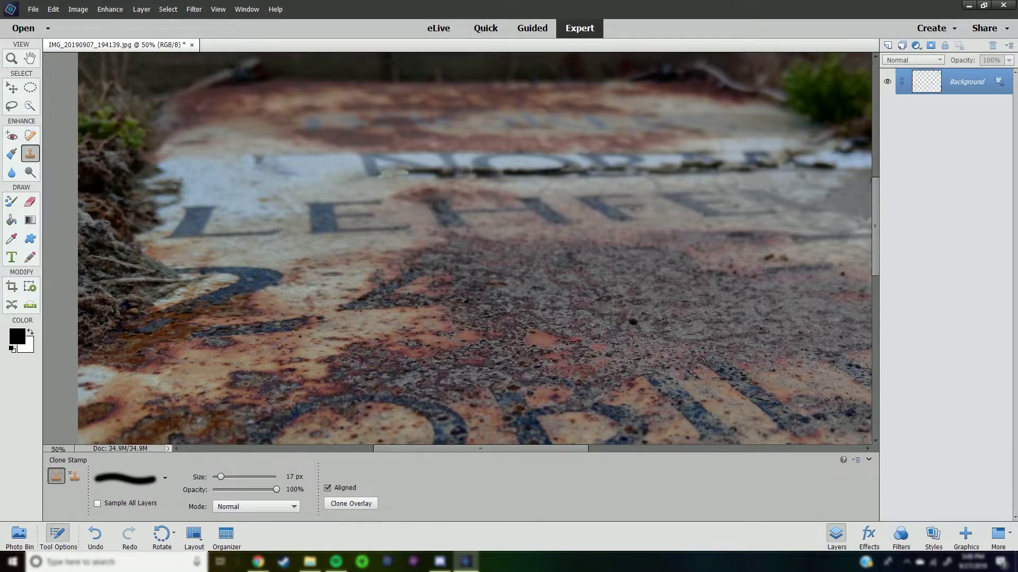
{"action": "key", "text": "a"}
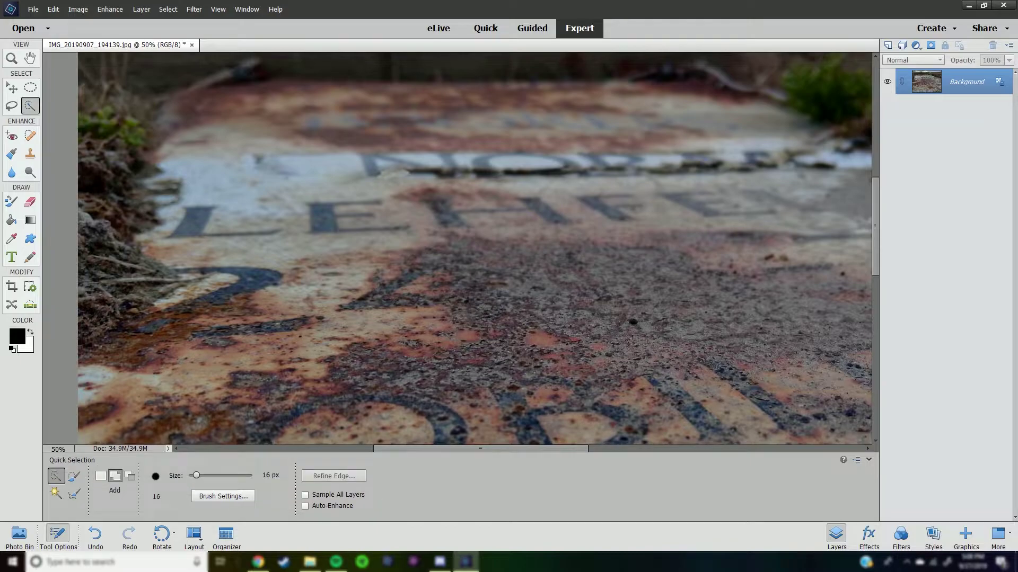
{"action": "key", "text": "l"}
{"action": "right_click", "coordinate": [385, 171]}
- Fill five more selected spots along the upper lettering strip
{"action": "left_click", "coordinate": [420, 290]}
{"action": "left_click", "coordinate": [574, 165]}
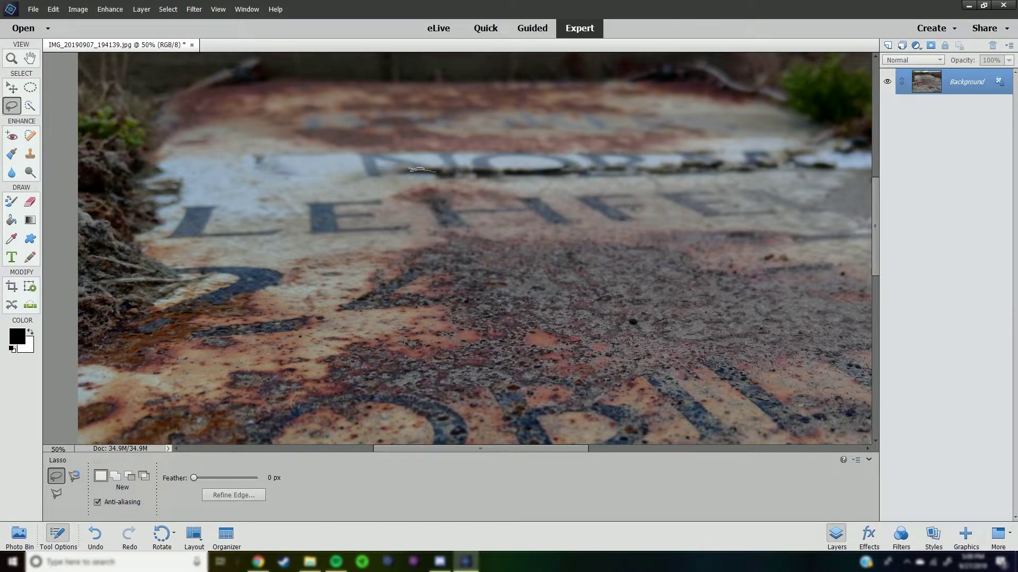
{"action": "right_click", "coordinate": [408, 168]}
{"action": "left_click", "coordinate": [419, 290]}
{"action": "left_click", "coordinate": [574, 166]}
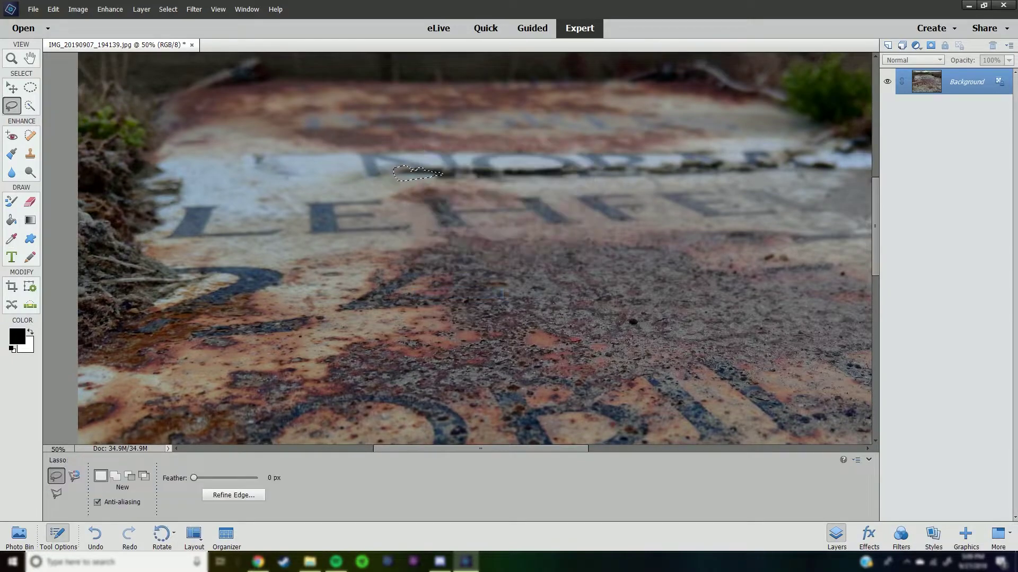
{"action": "right_click", "coordinate": [404, 166]}
{"action": "left_click", "coordinate": [420, 291]}
{"action": "left_click", "coordinate": [574, 166]}
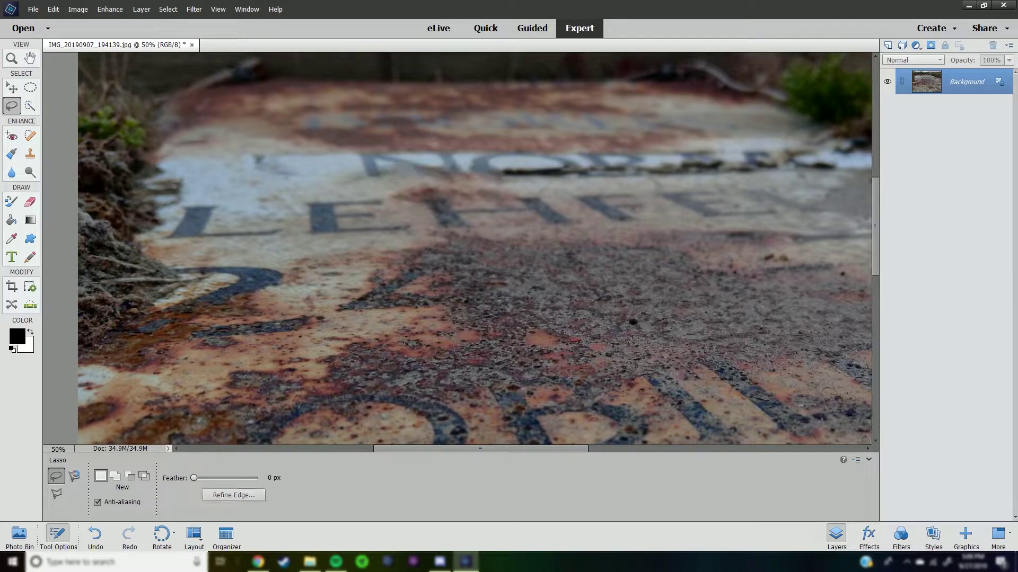
{"action": "right_click", "coordinate": [501, 171]}
{"action": "left_click", "coordinate": [535, 263]}
{"action": "left_click", "coordinate": [575, 165]}
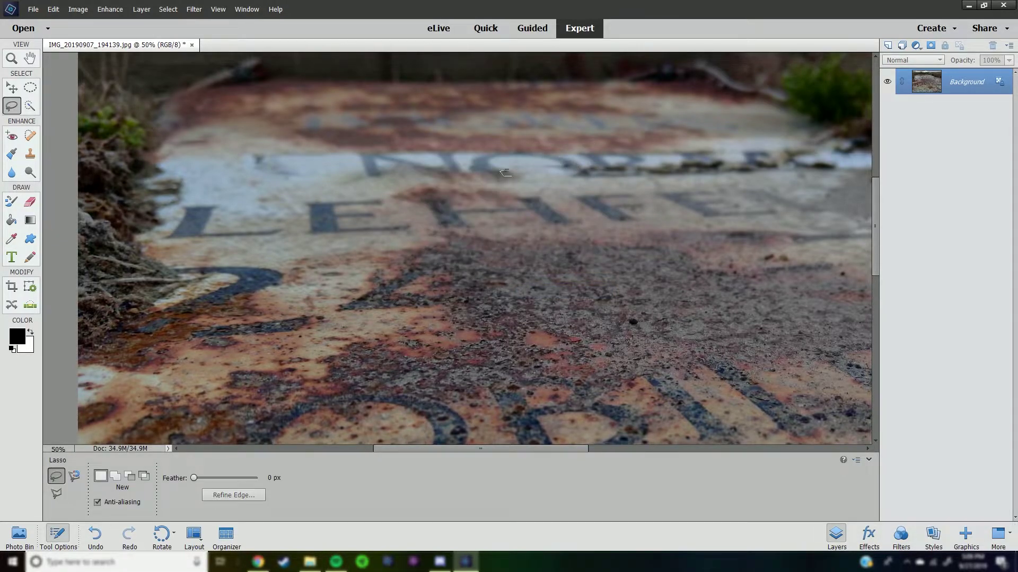
{"action": "right_click", "coordinate": [504, 173]}
{"action": "left_click", "coordinate": [535, 297]}
{"action": "left_click", "coordinate": [574, 165]}
- Pan right and fill three spots further along the lettering, accepting the fill warning
{"action": "left_click_drag", "start_coordinate": [505, 173], "coordinate": [334, 173]}
{"action": "right_click", "coordinate": [377, 165]}
{"action": "left_click", "coordinate": [408, 257]}
{"action": "left_click", "coordinate": [574, 164]}
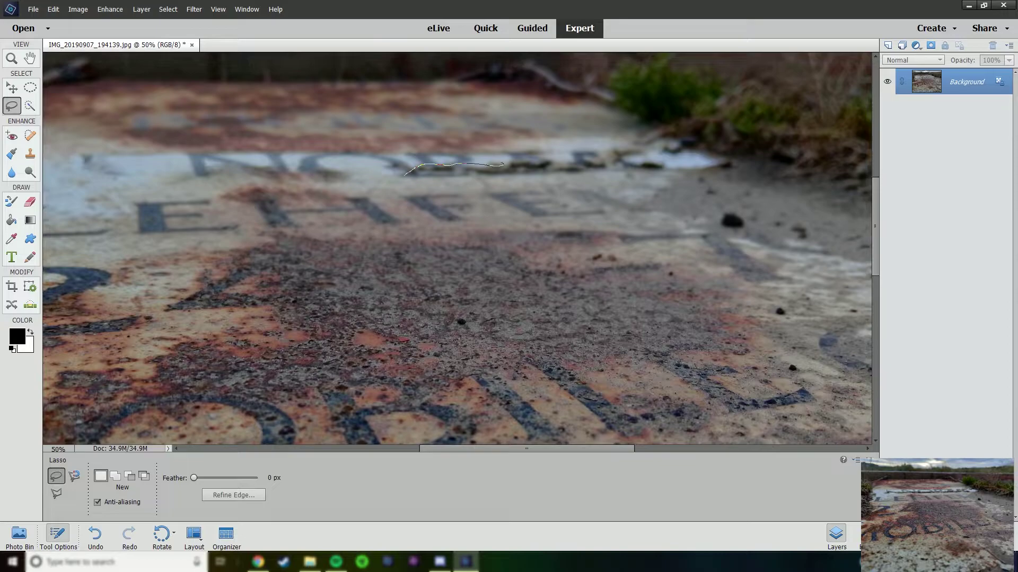
{"action": "left_click_drag", "start_coordinate": [517, 160], "coordinate": [557, 173]}
{"action": "right_click", "coordinate": [408, 170]}
{"action": "left_click", "coordinate": [440, 261]}
{"action": "left_click", "coordinate": [575, 164]}
{"action": "left_click", "coordinate": [470, 211]}
{"action": "right_click", "coordinate": [411, 173]}
{"action": "left_click", "coordinate": [440, 304]}
{"action": "left_click", "coordinate": [574, 164]}
- Fill the last spots at the strip's end and the dark speck in the gravel
{"action": "right_click", "coordinate": [560, 165]}
{"action": "left_click", "coordinate": [583, 270]}
{"action": "left_click", "coordinate": [575, 165]}
{"action": "right_click", "coordinate": [594, 164]}
{"action": "left_click", "coordinate": [609, 291]}
{"action": "left_click", "coordinate": [575, 164]}
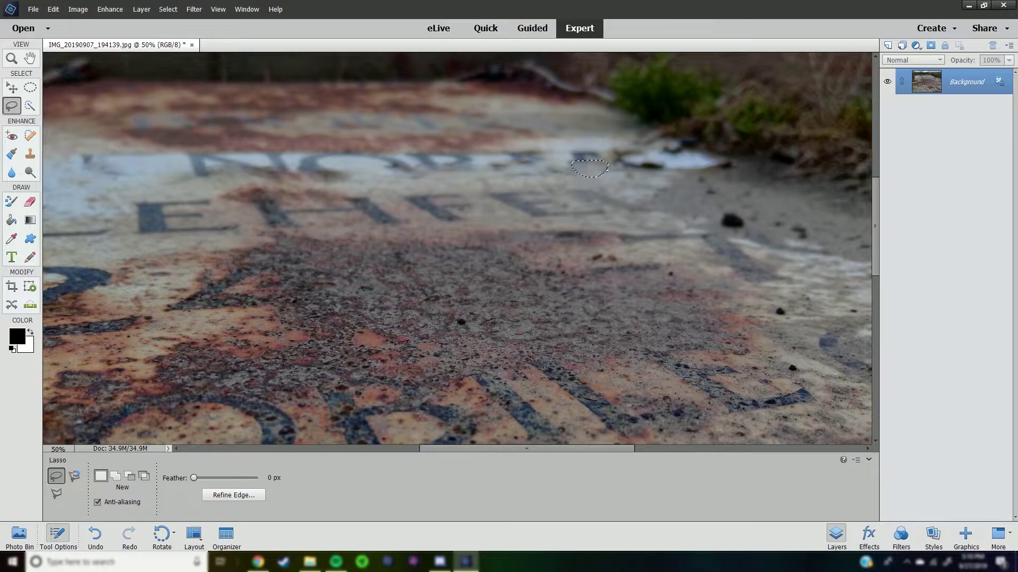
{"action": "left_click_drag", "start_coordinate": [639, 167], "coordinate": [637, 164]}
{"action": "right_click", "coordinate": [636, 162]}
{"action": "left_click", "coordinate": [655, 287]}
{"action": "left_click", "coordinate": [573, 165]}
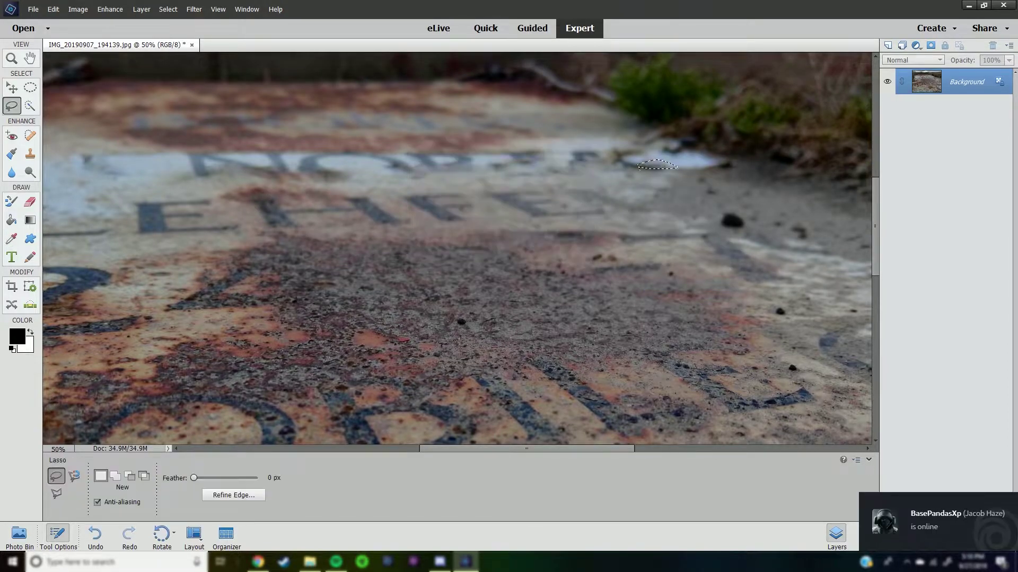
{"action": "right_click", "coordinate": [732, 222]}
{"action": "left_click", "coordinate": [772, 341]}
{"action": "left_click", "coordinate": [574, 165]}
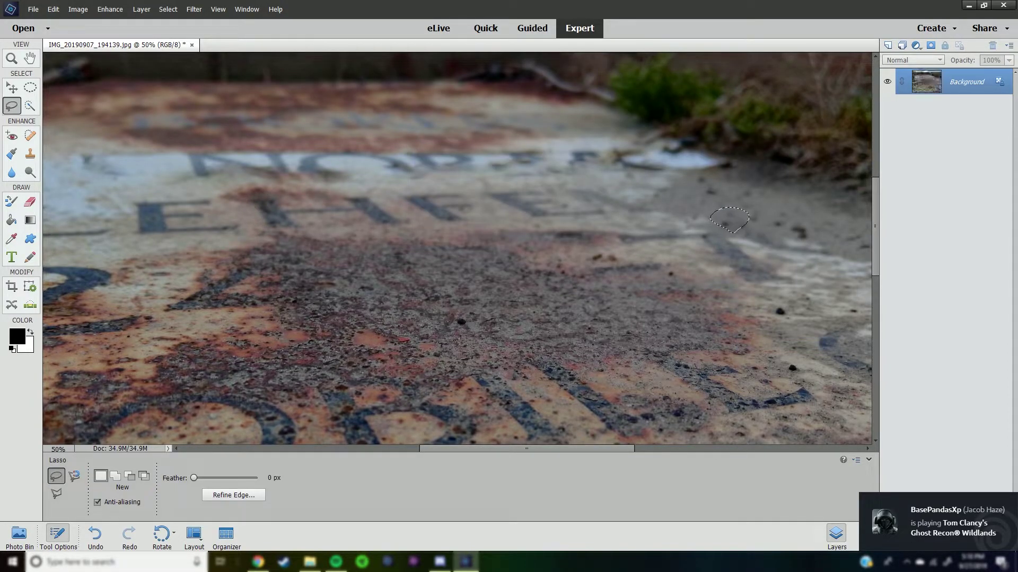
- Copy a rusty centre patch to a new layer and move it over the upper lettering
{"action": "left_click_drag", "start_coordinate": [591, 235], "coordinate": [734, 343]}
{"action": "left_click_drag", "start_coordinate": [558, 271], "coordinate": [561, 268]}
{"action": "right_click", "coordinate": [456, 345]}
{"action": "left_click", "coordinate": [498, 399]}
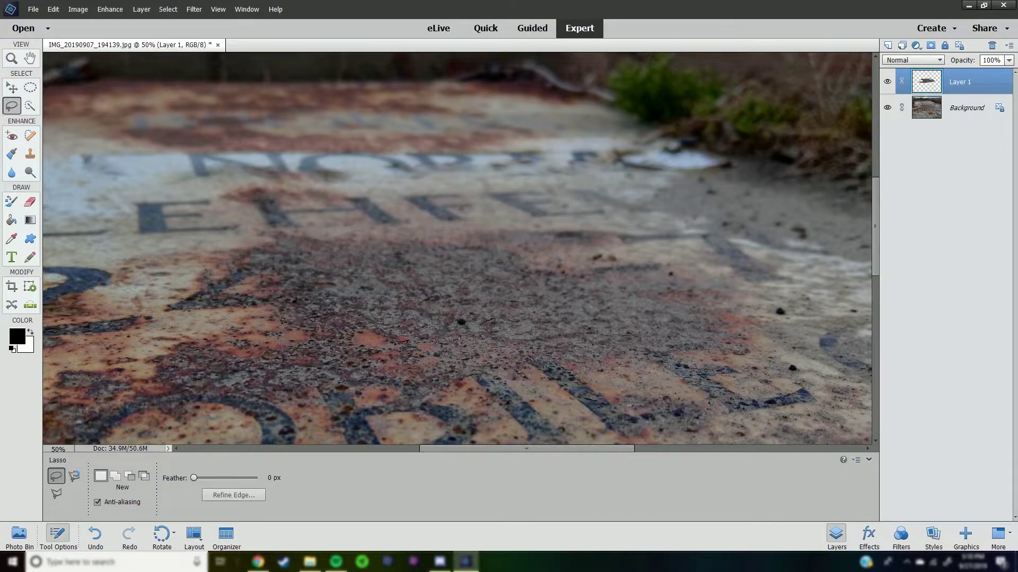
{"action": "key", "text": "v"}
{"action": "left_click_drag", "start_coordinate": [366, 217], "coordinate": [339, 104]}
- Trim the patch's edges with a 647 px eraser, then quick-select the patch
{"action": "key", "text": "e"}
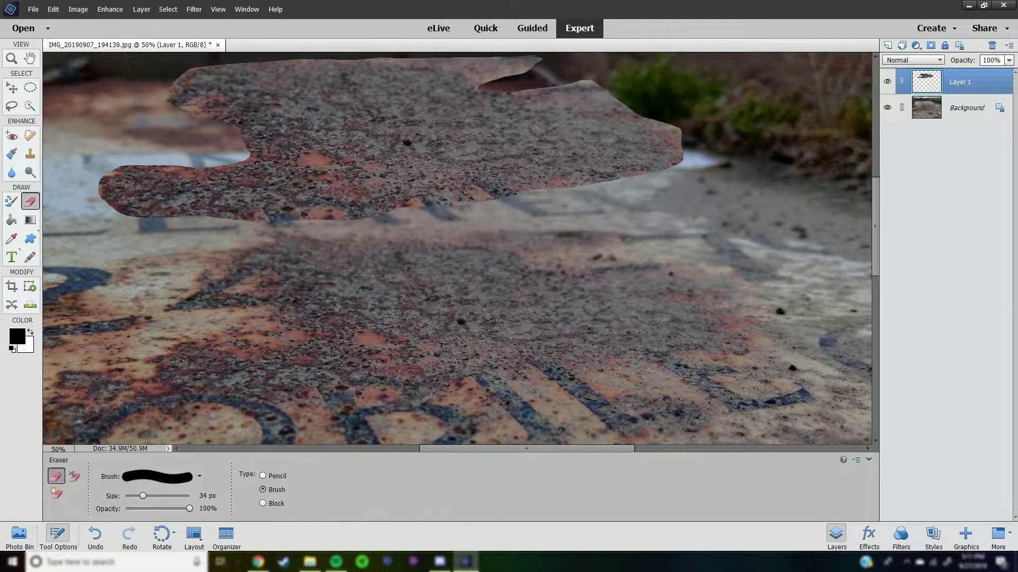
{"action": "left_click_drag", "start_coordinate": [248, 141], "coordinate": [382, 106]}
{"action": "key", "text": "bracketright"}
{"action": "key", "text": "bracketright"}
{"action": "key", "text": "bracketright"}
{"action": "mouse_move", "coordinate": [212, 80]}
{"action": "left_mouse_down"}
{"action": "mouse_move", "coordinate": [649, 77]}
{"action": "mouse_move", "coordinate": [116, 138]}
{"action": "left_mouse_up"}
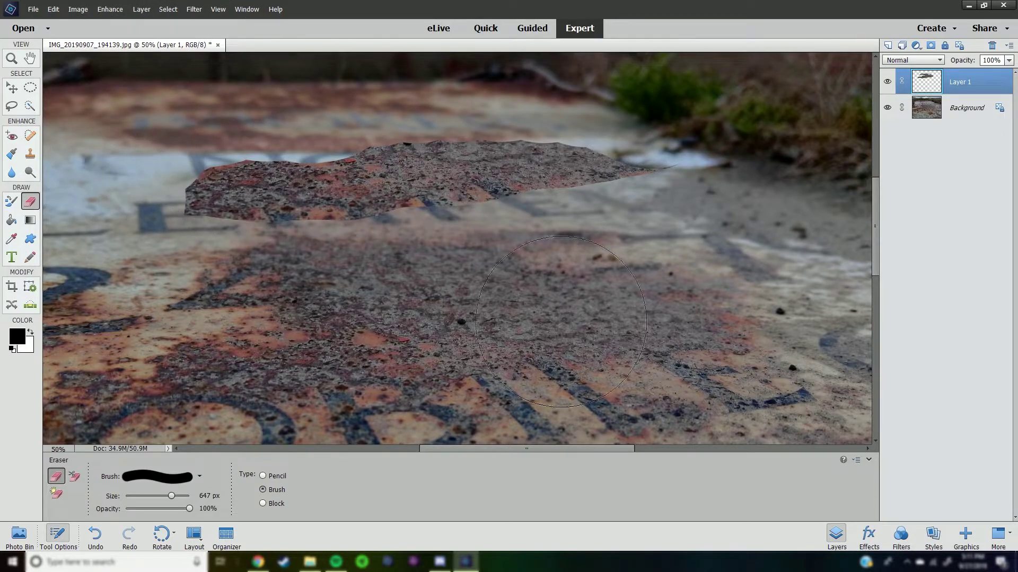
{"action": "mouse_move", "coordinate": [560, 321]}
{"action": "left_mouse_down"}
{"action": "mouse_move", "coordinate": [435, 58]}
{"action": "mouse_move", "coordinate": [726, 90]}
{"action": "left_mouse_up"}
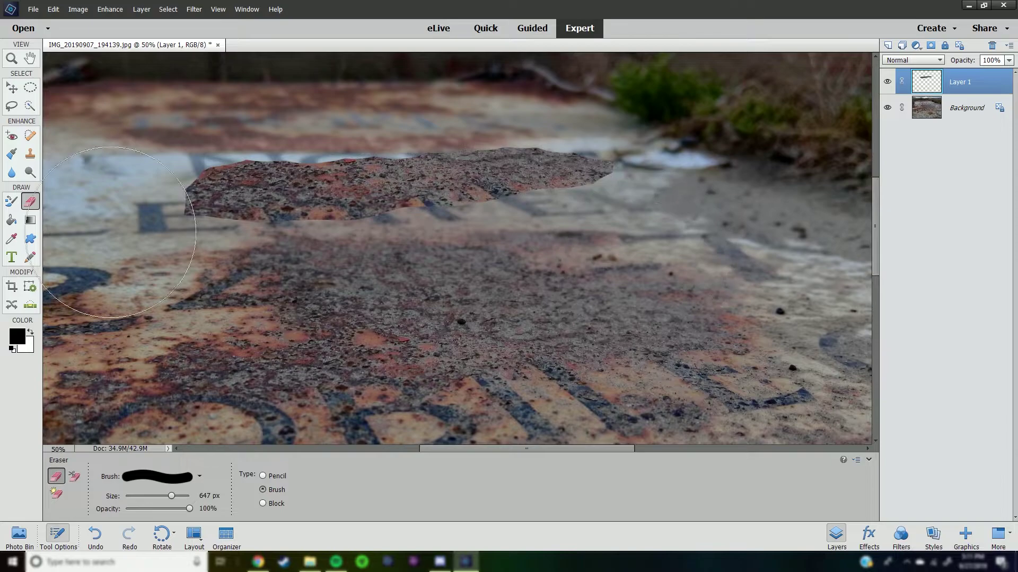
{"action": "key", "text": "a"}
{"action": "left_click", "coordinate": [318, 190]}
{"action": "right_click", "coordinate": [428, 170]}
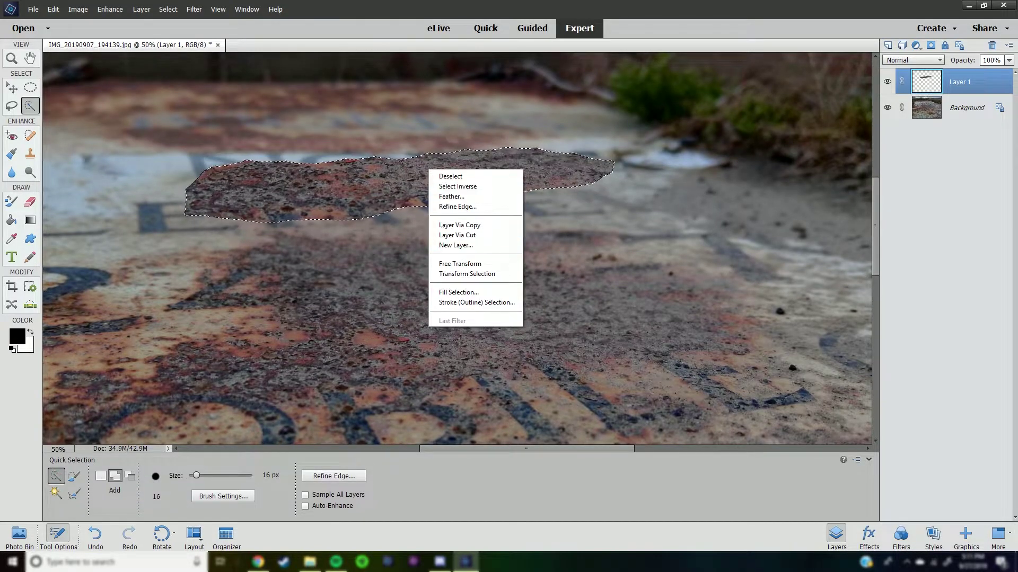
- Feather the patch selection by 5 and drop Layer 1 opacity to 23%
{"action": "left_click", "coordinate": [457, 206]}
{"action": "left_click_drag", "start_coordinate": [810, 294], "coordinate": [834, 293]}
{"action": "key", "text": "Return"}
{"action": "left_click_drag", "start_coordinate": [1009, 60], "coordinate": [969, 72]}
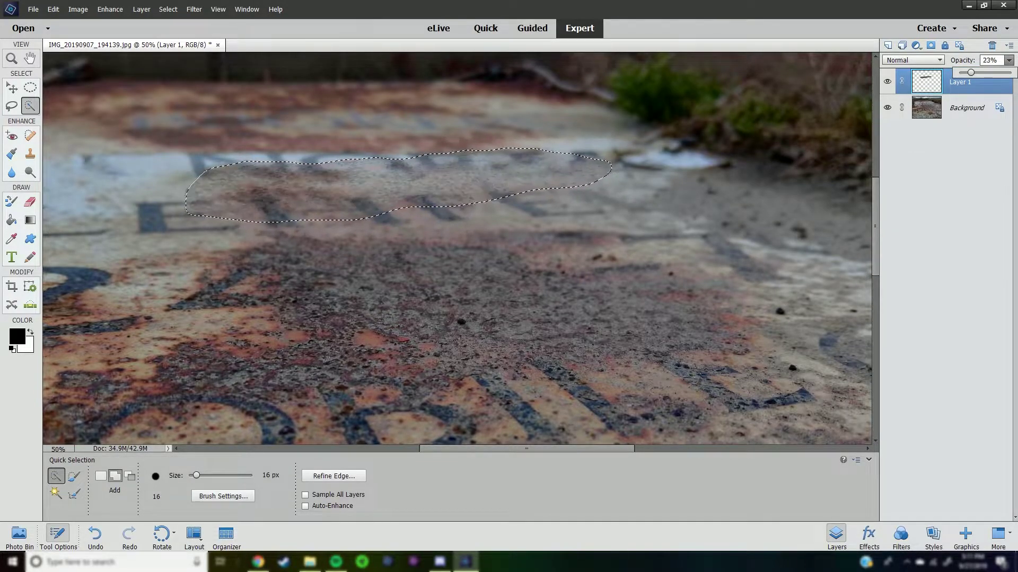
{"action": "left_click", "coordinate": [194, 9]}
- Apply a 3.2 px Gaussian Blur to the patch and deselect it
{"action": "left_click", "coordinate": [320, 111]}
{"action": "left_click_drag", "start_coordinate": [477, 130], "coordinate": [626, 130]}
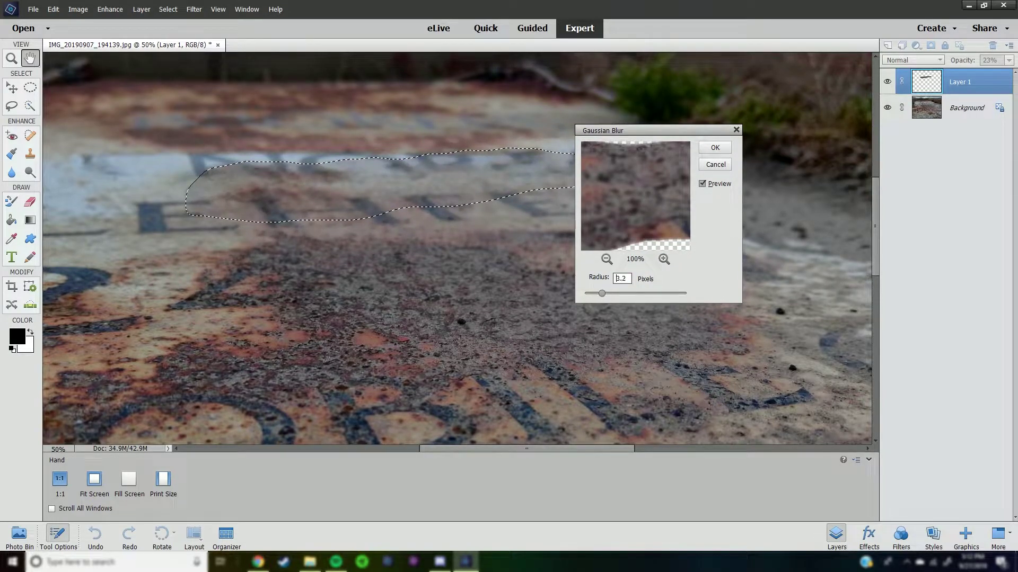
{"action": "key", "text": "Return"}
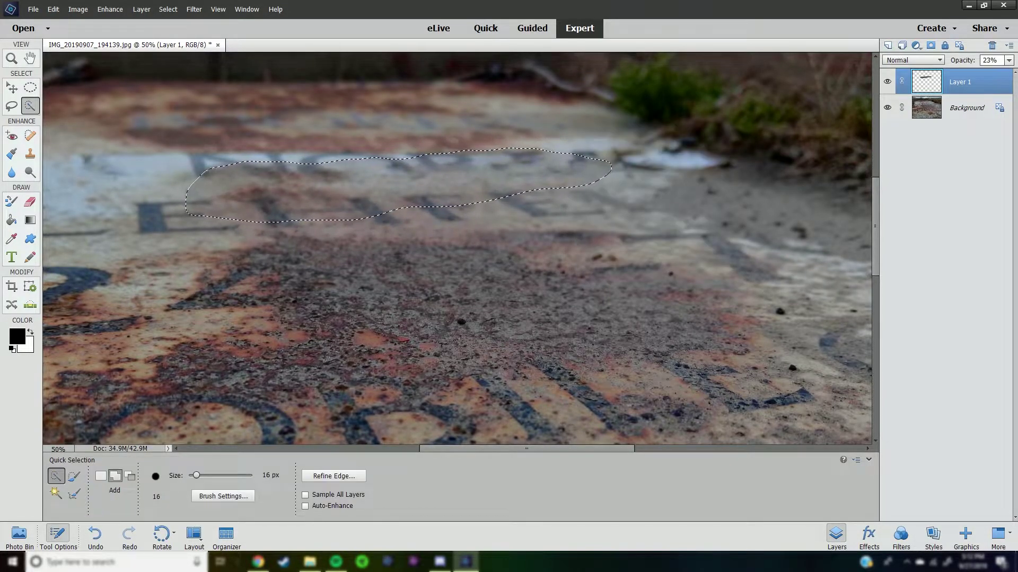
{"action": "key", "text": "e"}
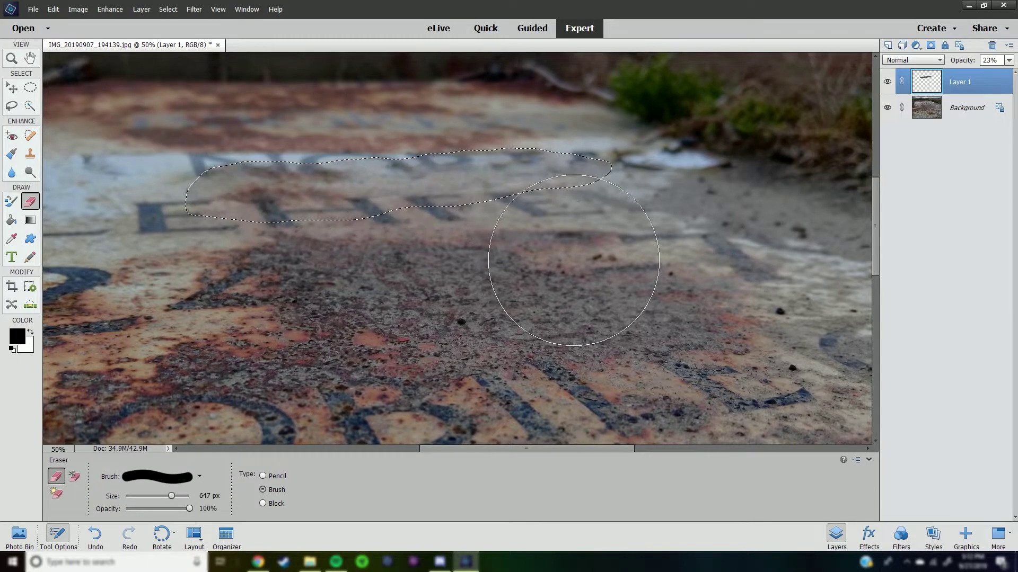
{"action": "right_click", "coordinate": [928, 82]}
{"action": "key", "text": "Escape"}
{"action": "key", "text": "l"}
{"action": "right_click", "coordinate": [261, 187]}
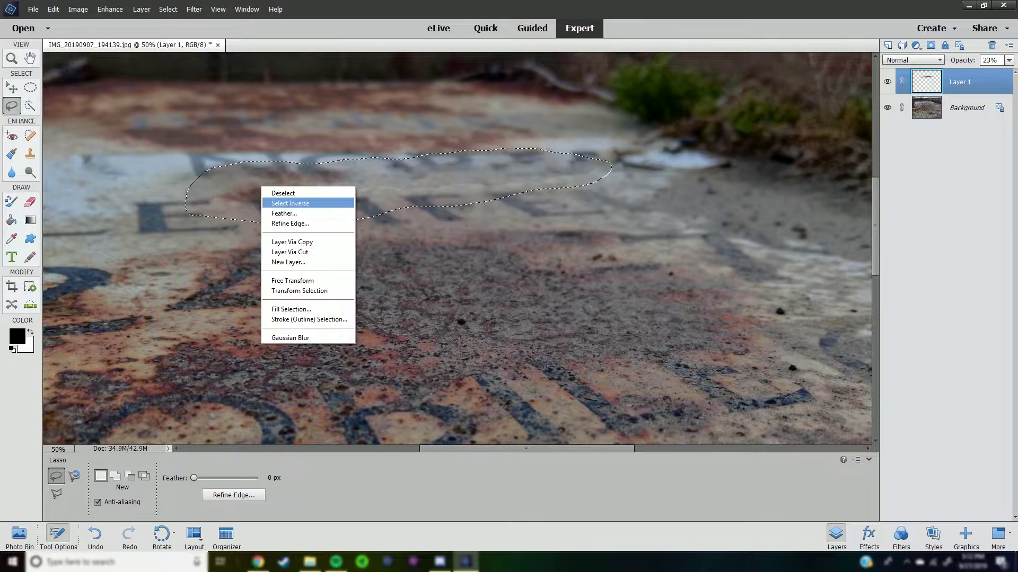
{"action": "left_click", "coordinate": [283, 193]}
- Lower Layer 1 opacity to 12%
{"action": "right_click", "coordinate": [939, 81]}
{"action": "left_click", "coordinate": [1009, 60]}
{"action": "left_click_drag", "start_coordinate": [970, 72], "coordinate": [965, 72]}
{"action": "right_click", "coordinate": [939, 84]}
{"action": "left_click", "coordinate": [912, 60]}
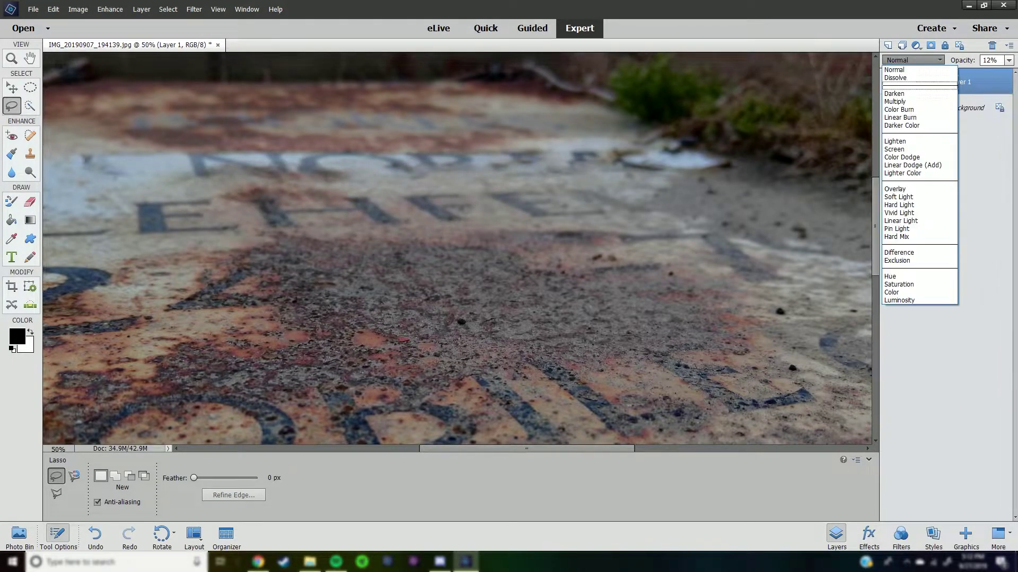
- Set Layer 1 to Overlay at 15% opacity and fit the photo to the window
{"action": "left_click", "coordinate": [894, 188]}
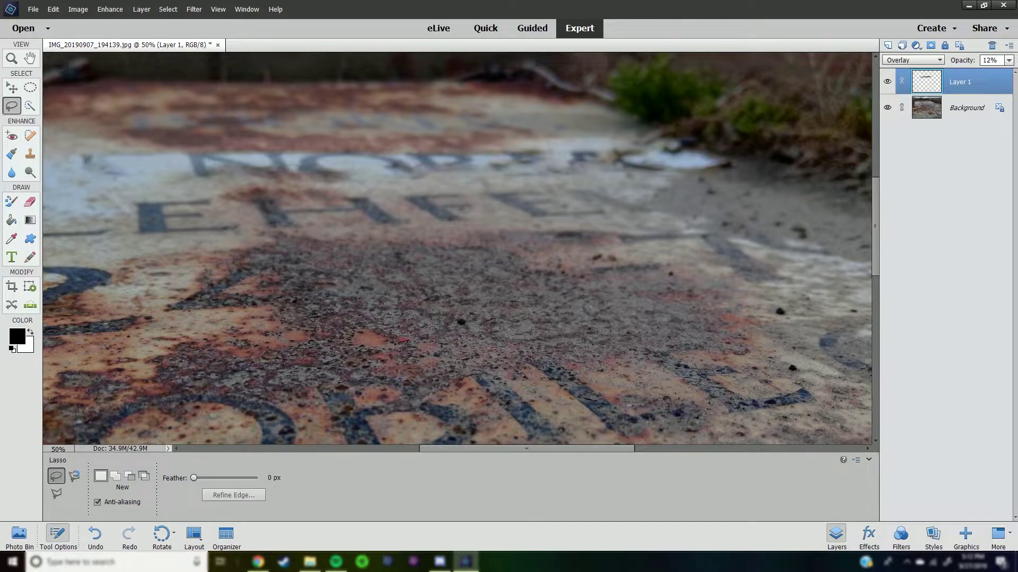
{"action": "left_click", "coordinate": [1009, 60]}
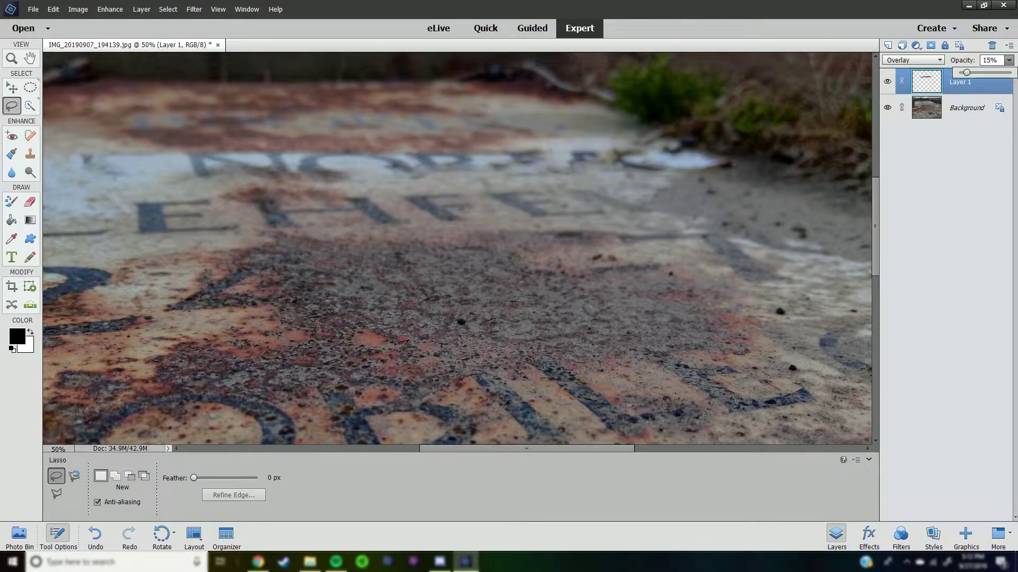
{"action": "key", "text": "e"}
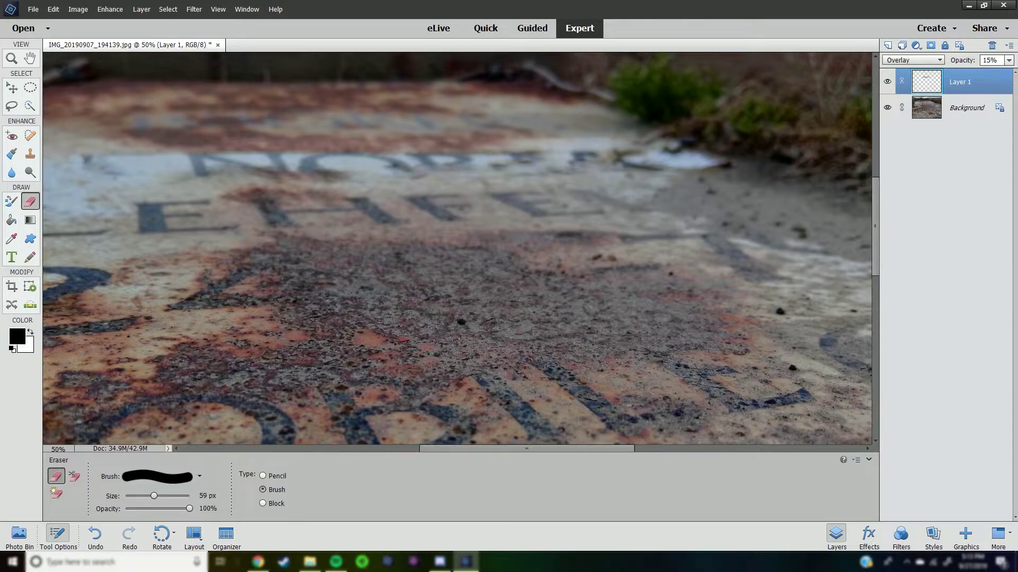
{"action": "key", "text": "ctrl+0"}
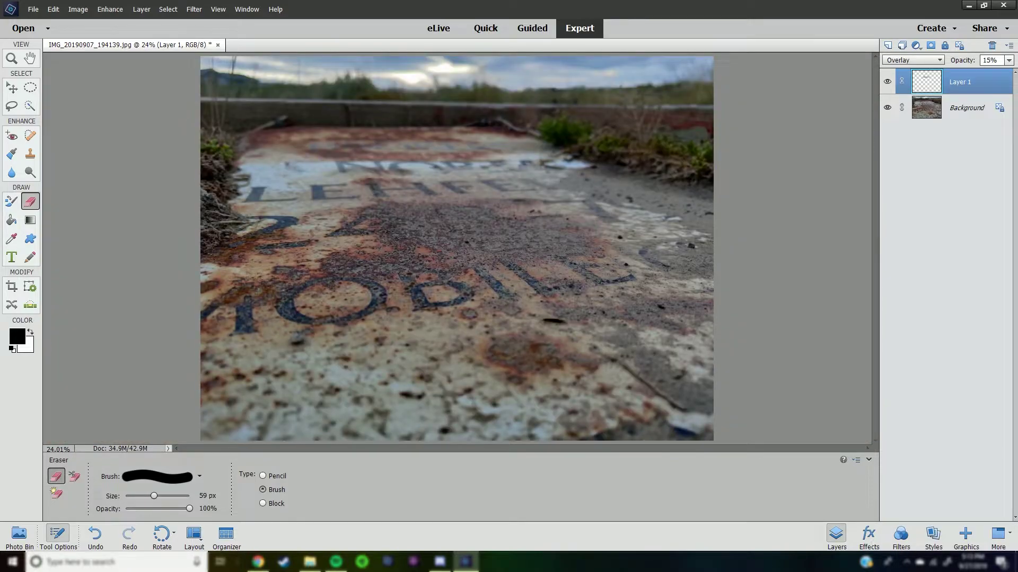
- Zoom the upper-left sky to 100% and make the Background layer active
{"action": "key", "text": "l"}
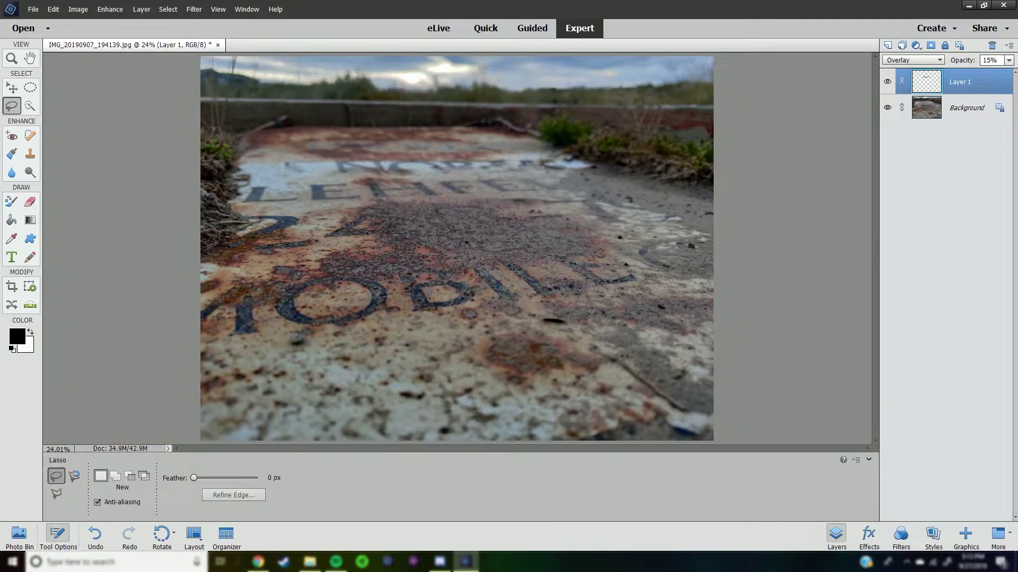
{"action": "key", "text": "z"}
{"action": "key", "text": "ctrl+alt+0"}
{"action": "key", "text": "a"}
{"action": "right_click", "coordinate": [198, 179]}
{"action": "left_click", "coordinate": [966, 108]}
{"action": "right_click", "coordinate": [341, 170]}
{"action": "key", "text": "Escape"}
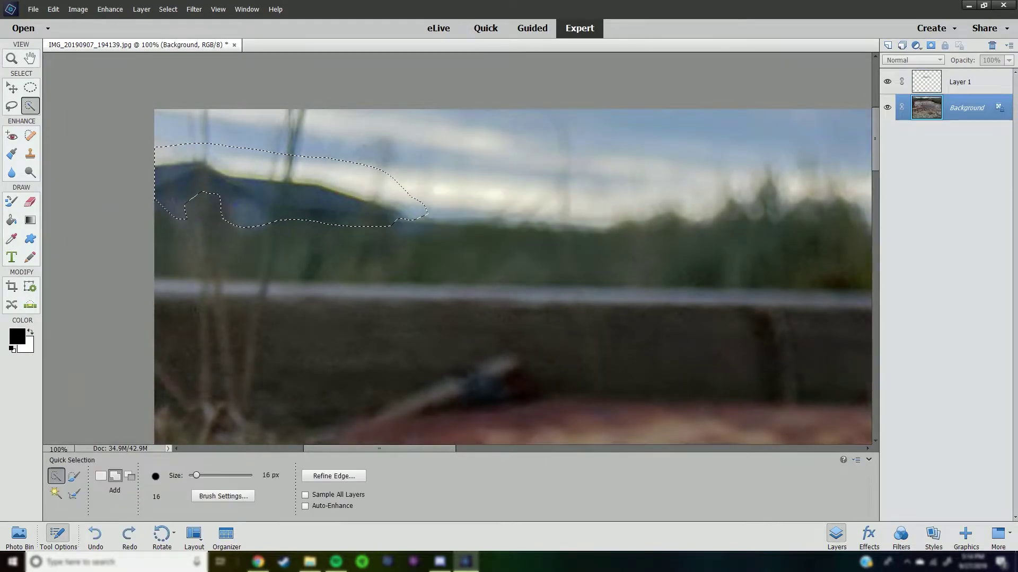
- Lasso the dark hill area in the upper-left sky and Content-Aware fill it
{"action": "key", "text": "l"}
{"action": "right_click", "coordinate": [182, 149]}
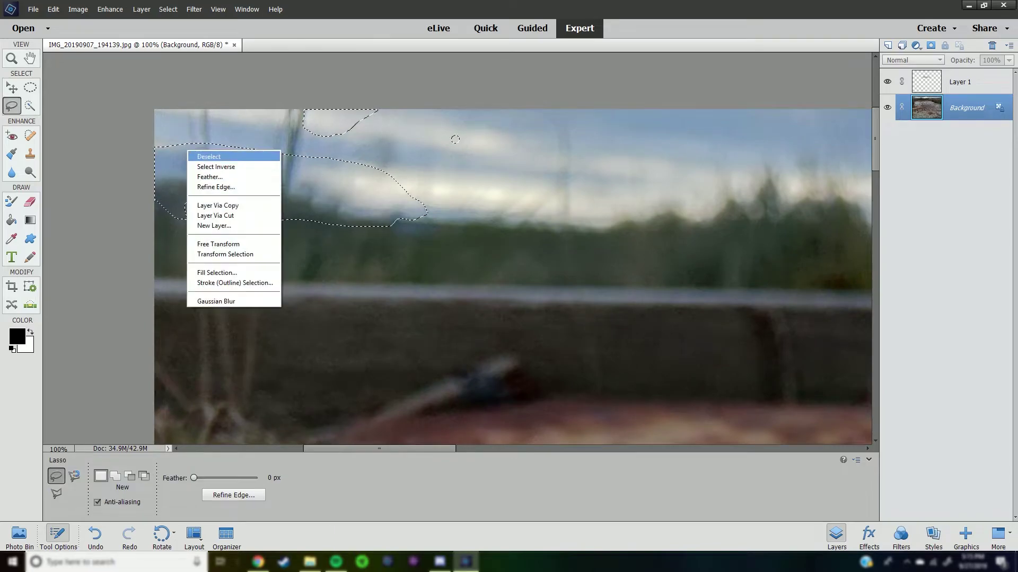
{"action": "left_click", "coordinate": [198, 155]}
{"action": "left_click_drag", "start_coordinate": [155, 139], "coordinate": [155, 184]}
{"action": "right_click", "coordinate": [273, 194]}
{"action": "left_click", "coordinate": [318, 290]}
{"action": "key", "text": "ctrl+d"}
- Clone cloud texture over the dark poles with a 44 px Clone Stamp
{"action": "key", "text": "s"}
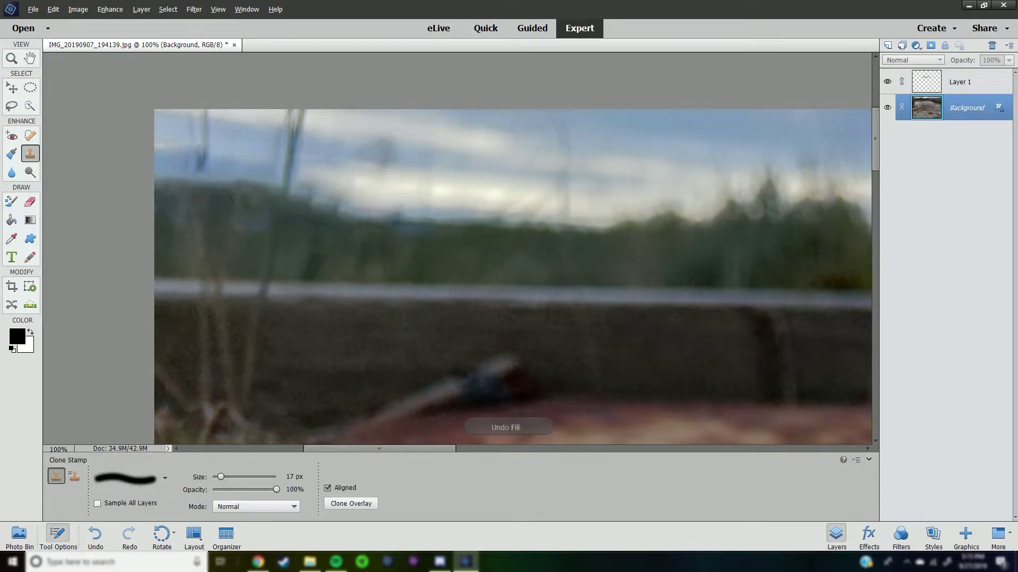
{"action": "key", "text": "bracketright"}
{"action": "key", "text": "bracketright"}
{"action": "key", "text": "bracketright"}
{"action": "mouse_move", "coordinate": [360, 191]}
{"action": "left_mouse_down"}
{"action": "mouse_move", "coordinate": [265, 178]}
{"action": "mouse_move", "coordinate": [159, 183]}
{"action": "left_mouse_up"}
{"action": "left_click_drag", "start_coordinate": [363, 159], "coordinate": [202, 141]}
{"action": "left_click_drag", "start_coordinate": [318, 148], "coordinate": [241, 146]}
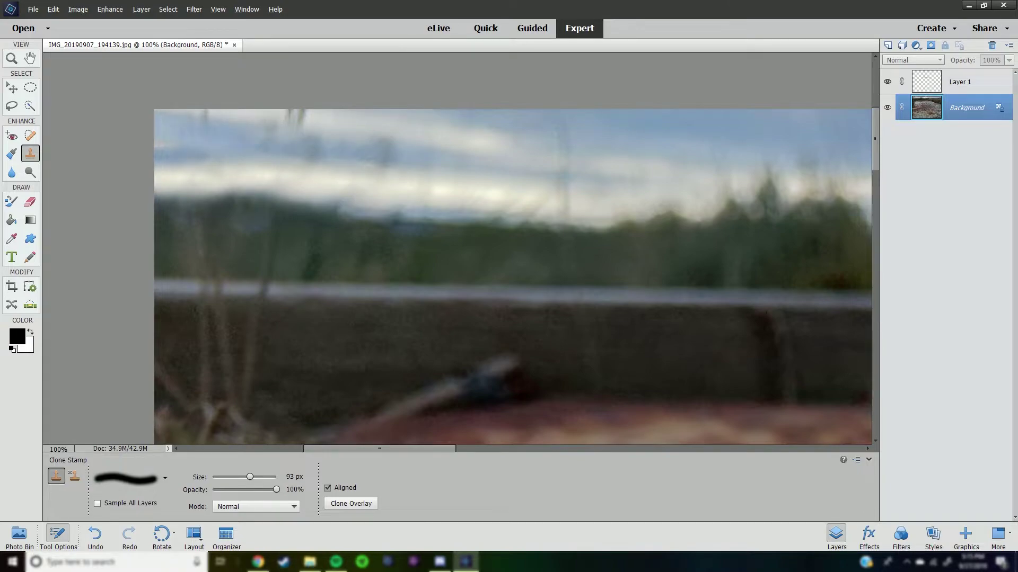
{"action": "mouse_move", "coordinate": [371, 159]}
{"action": "left_mouse_down"}
{"action": "mouse_move", "coordinate": [313, 143]}
{"action": "mouse_move", "coordinate": [181, 154]}
{"action": "left_mouse_up"}
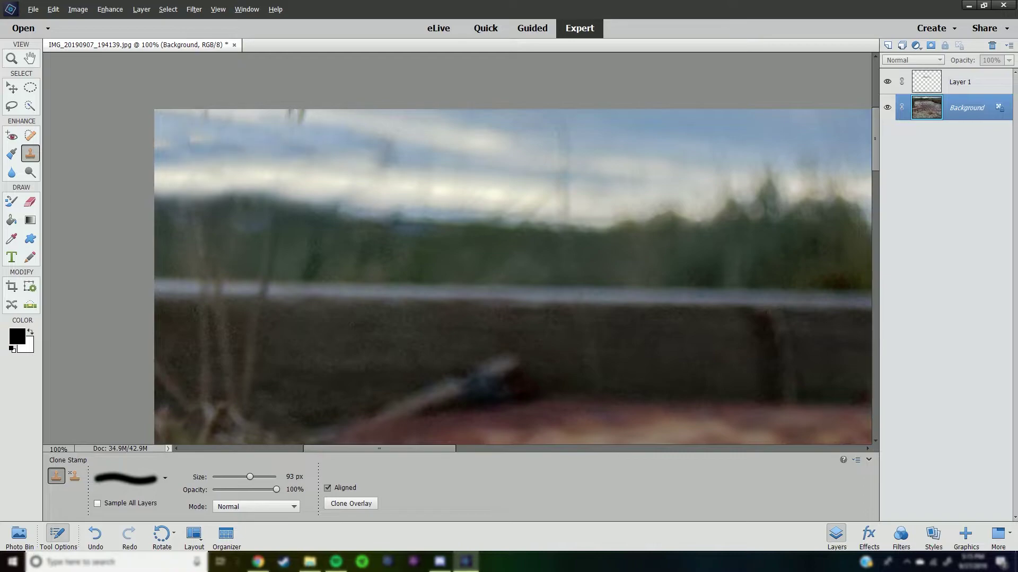
- Content-Aware fill the first lassoed blemishes near the top-left of the sign
{"action": "key", "text": "l"}
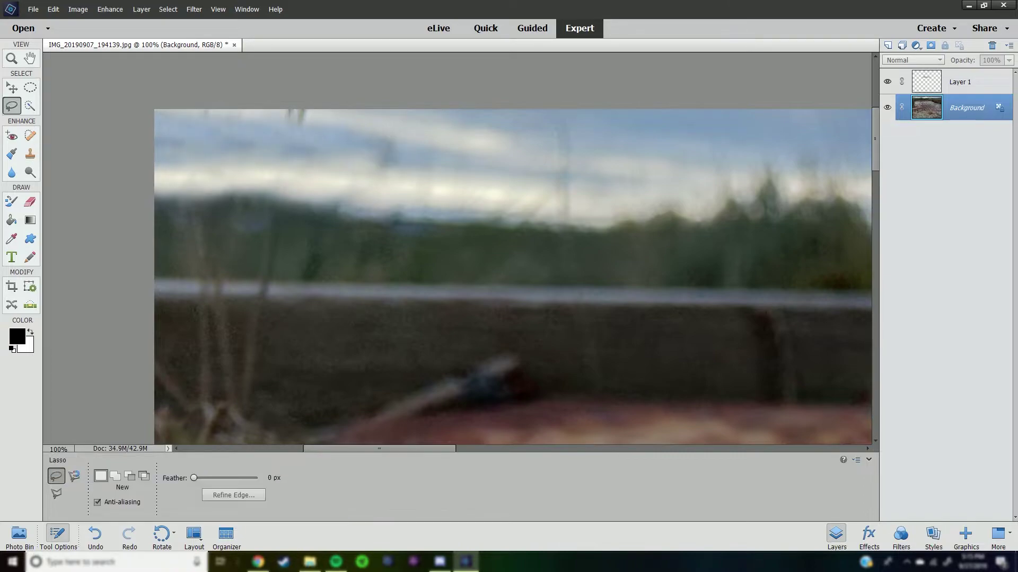
{"action": "right_click", "coordinate": [283, 112]}
{"action": "left_click", "coordinate": [318, 248]}
{"action": "right_click", "coordinate": [216, 109]}
{"action": "left_click", "coordinate": [244, 233]}
{"action": "left_click_drag", "start_coordinate": [305, 109], "coordinate": [155, 114]}
{"action": "right_click", "coordinate": [213, 110]}
{"action": "left_click", "coordinate": [244, 234]}
{"action": "left_click", "coordinate": [575, 166]}
- Content-Aware fill a blemish higher up and another near the lower right
{"action": "left_click_drag", "start_coordinate": [387, 163], "coordinate": [390, 163]}
{"action": "right_click", "coordinate": [385, 169]}
{"action": "left_click", "coordinate": [414, 291]}
{"action": "left_click", "coordinate": [575, 166]}
{"action": "key", "text": "ctrl+0"}
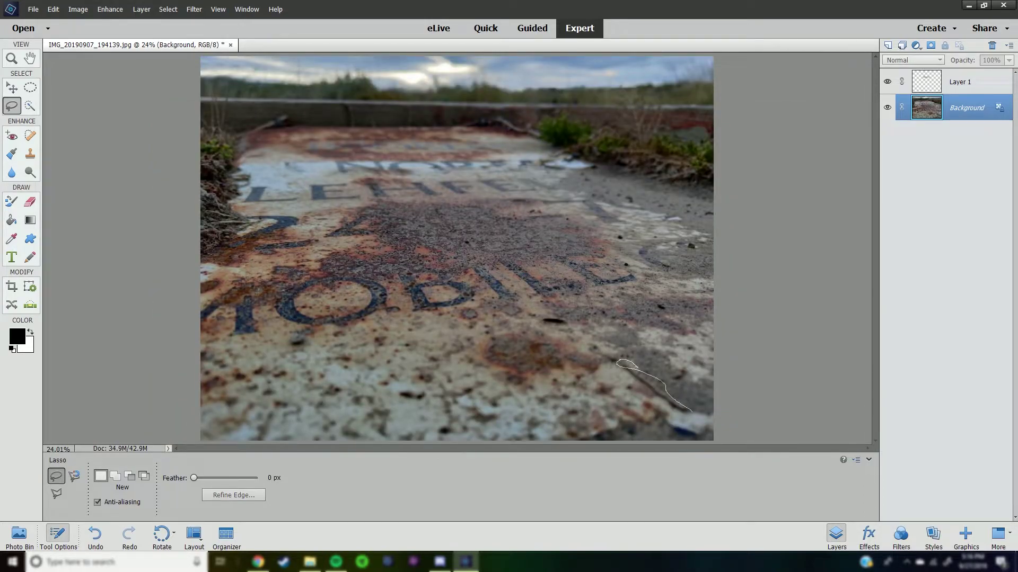
{"action": "right_click", "coordinate": [700, 415]}
{"action": "left_click", "coordinate": [713, 374]}
{"action": "left_click", "coordinate": [572, 164]}
{"action": "key", "text": "ctrl+d"}
- Content-Aware fill the dark pit and a nearby patch on the sign
{"action": "right_click", "coordinate": [539, 319]}
{"action": "left_click", "coordinate": [568, 442]}
{"action": "left_click", "coordinate": [576, 166]}
{"action": "key", "text": "ctrl+d"}
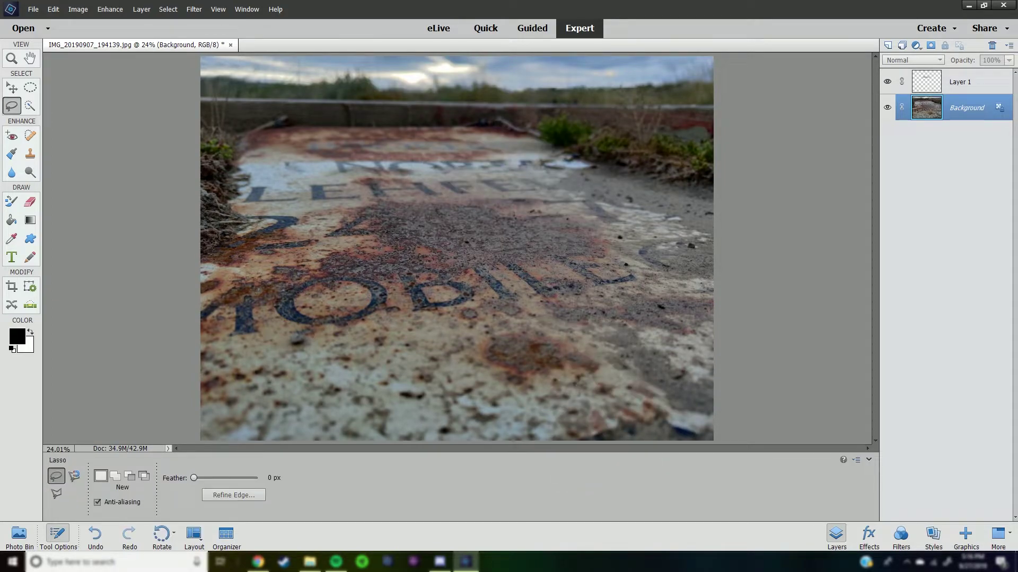
{"action": "right_click", "coordinate": [541, 165]}
{"action": "left_click", "coordinate": [593, 169]}
{"action": "right_click", "coordinate": [593, 168]}
{"action": "left_click", "coordinate": [620, 294]}
{"action": "left_click", "coordinate": [572, 165]}
- Content-Aware fill several more small blemishes across the sign
{"action": "left_click_drag", "start_coordinate": [546, 158], "coordinate": [539, 157]}
{"action": "right_click", "coordinate": [545, 162]}
{"action": "left_click", "coordinate": [592, 281]}
{"action": "left_click", "coordinate": [572, 165]}
{"action": "key", "text": "ctrl+d"}
{"action": "right_click", "coordinate": [590, 167]}
{"action": "left_click", "coordinate": [614, 290]}
{"action": "left_click", "coordinate": [574, 164]}
{"action": "right_click", "coordinate": [692, 424]}
{"action": "left_click", "coordinate": [711, 387]}
{"action": "left_click", "coordinate": [572, 164]}
{"action": "key", "text": "ctrl+d"}
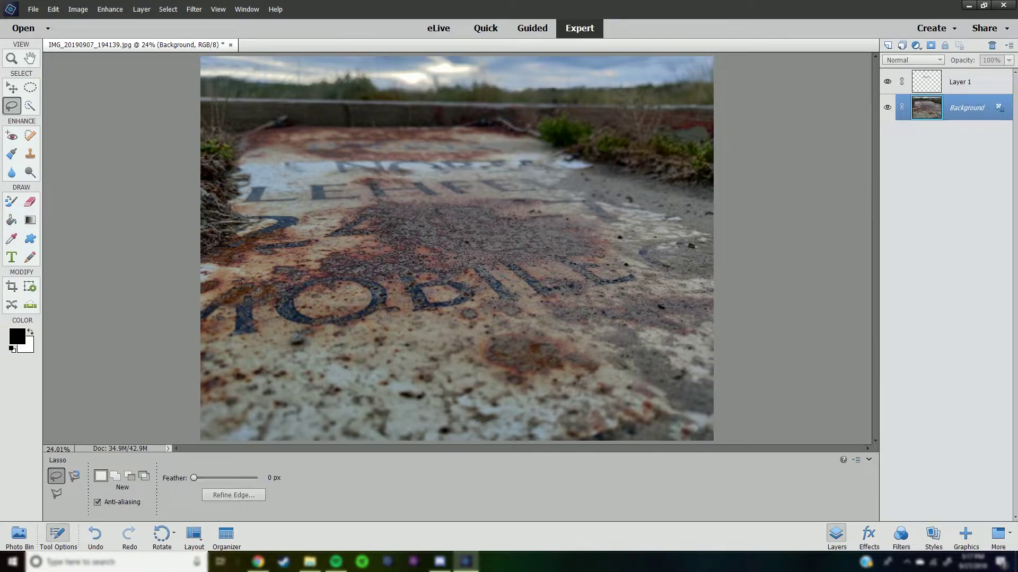
- Content-Aware fill the grass tuft on the upper-right horizon
{"action": "right_click", "coordinate": [709, 213]}
{"action": "left_click", "coordinate": [732, 337]}
{"action": "key", "text": "Return"}
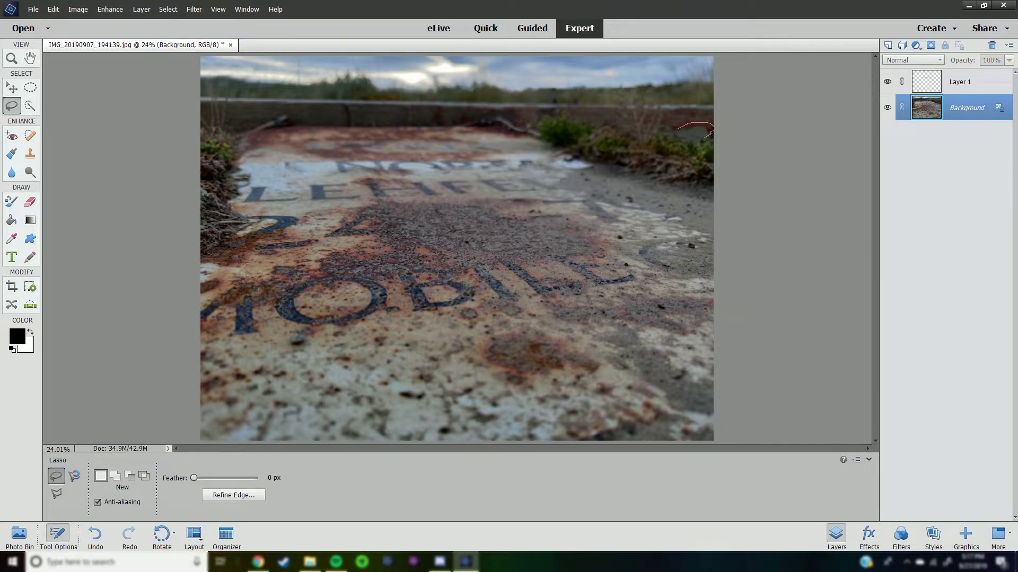
{"action": "right_click", "coordinate": [678, 128]}
{"action": "left_click", "coordinate": [700, 250]}
{"action": "left_click", "coordinate": [572, 166]}
{"action": "key", "text": "ctrl+d"}
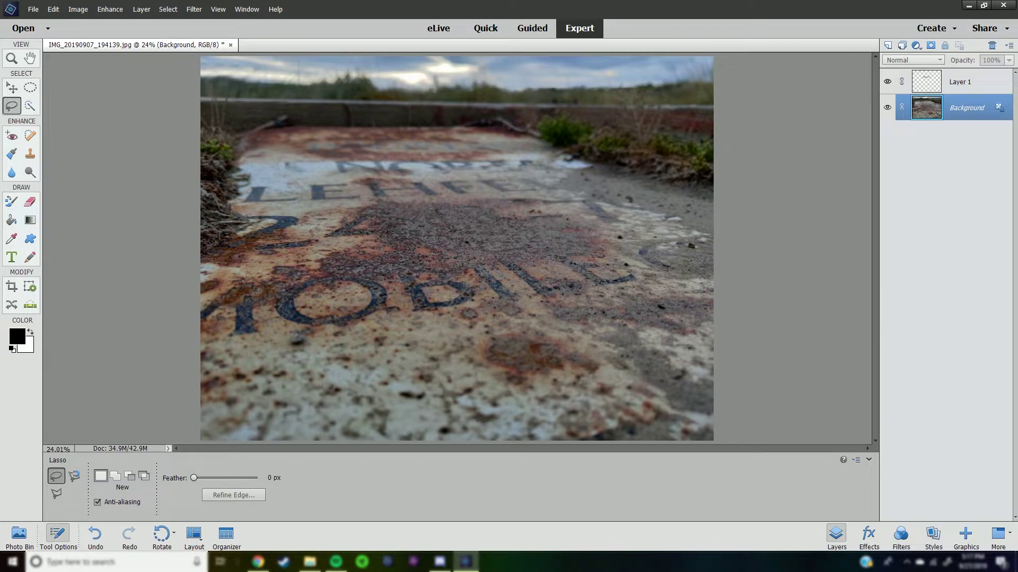
- Apply Haze Removal, then preview the Halftone Pattern filter
{"action": "key", "text": "ctrl+alt+z"}
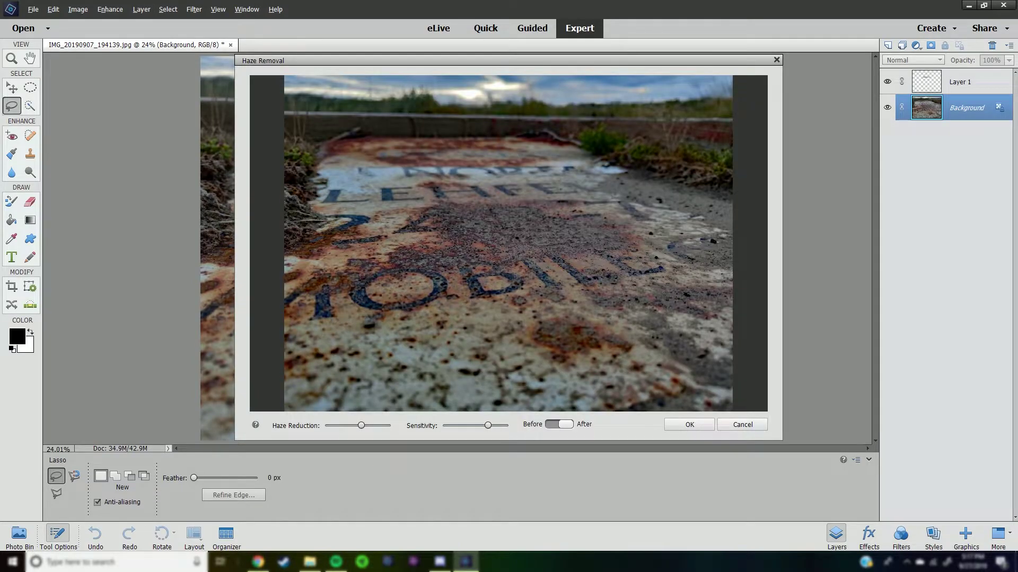
{"action": "key", "text": "Return"}
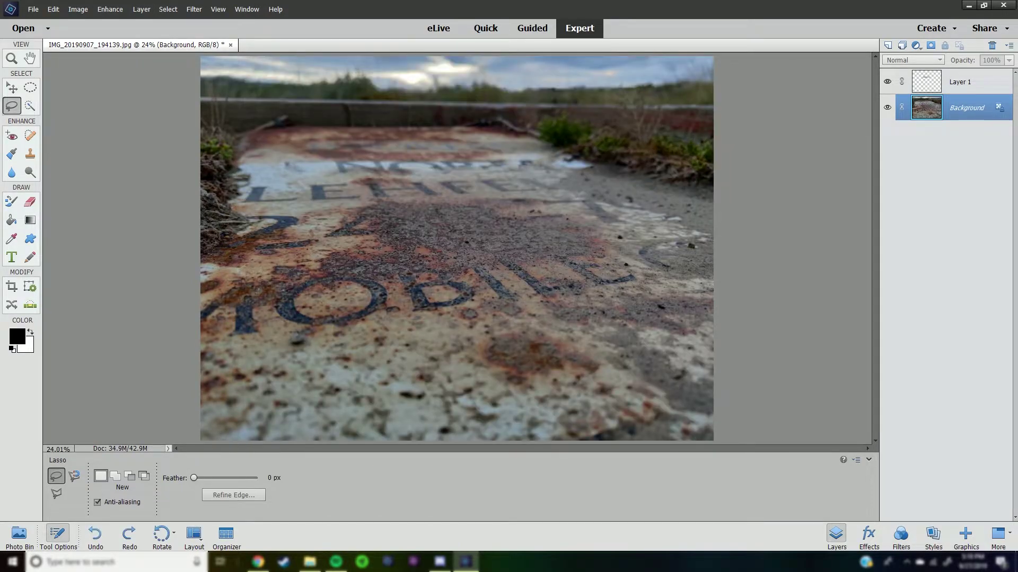
{"action": "key", "text": "alt+t"}
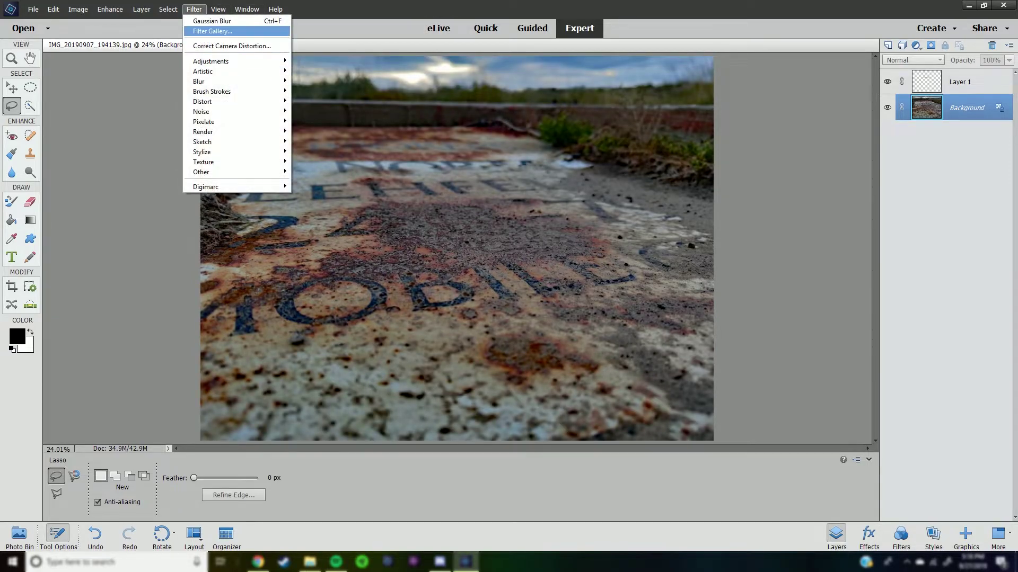
{"action": "key", "text": "Return"}
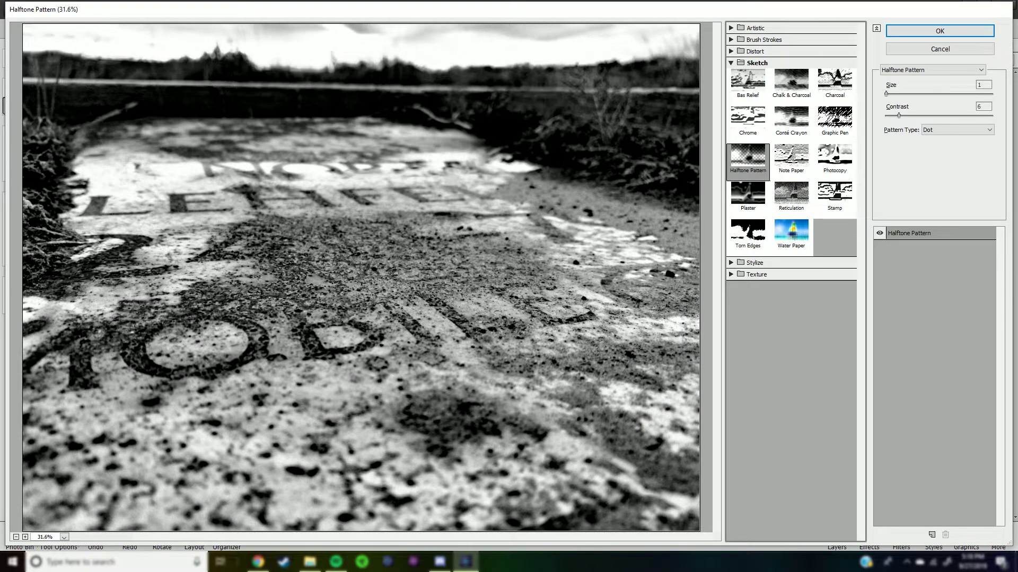
- Apply Correct Camera Distortion with Vignette +27 and Remove Distortion +5
{"action": "key", "text": "Escape"}
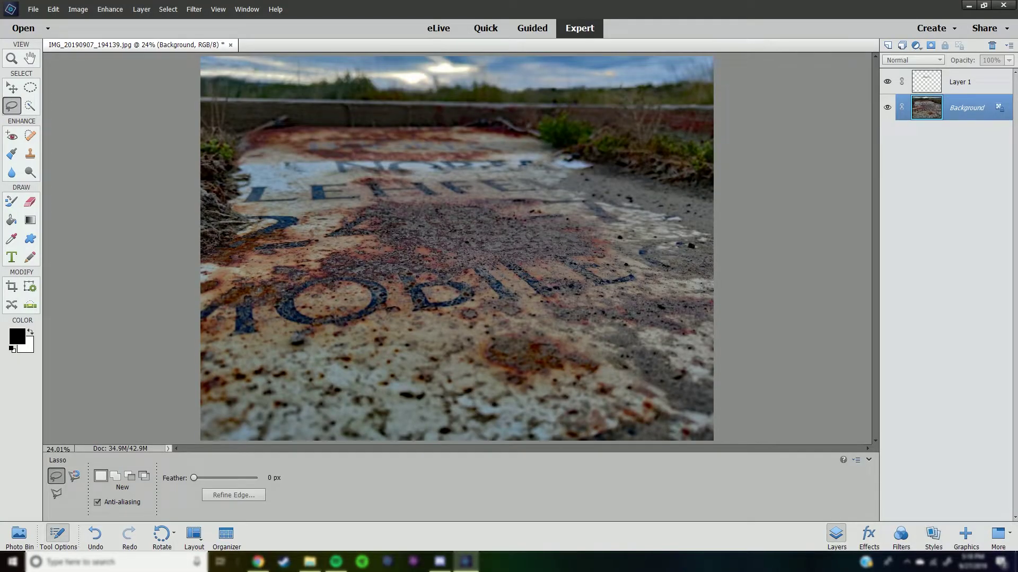
{"action": "left_click", "coordinate": [194, 9]}
{"action": "left_click", "coordinate": [231, 47]}
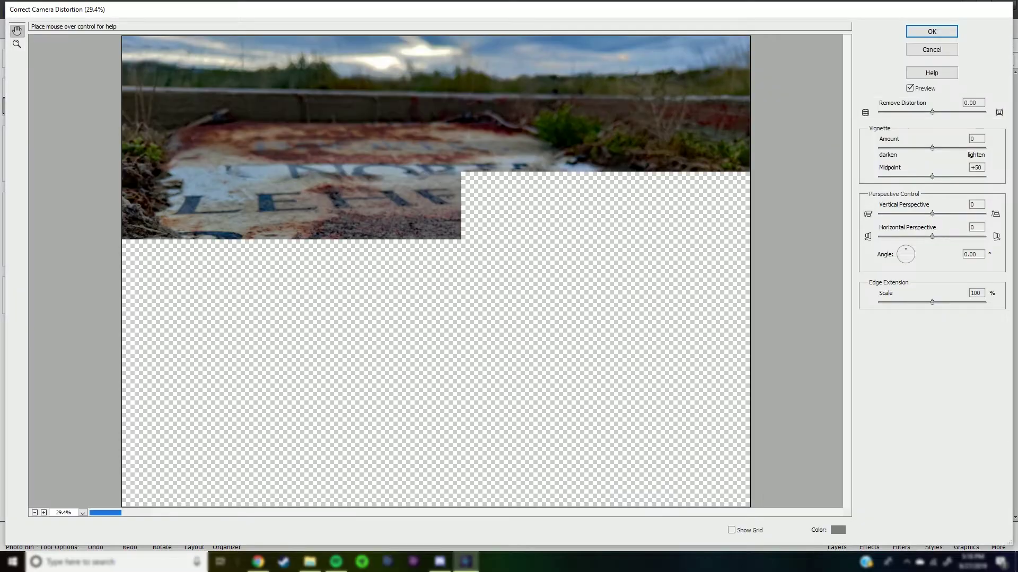
{"action": "type", "text": "27"}
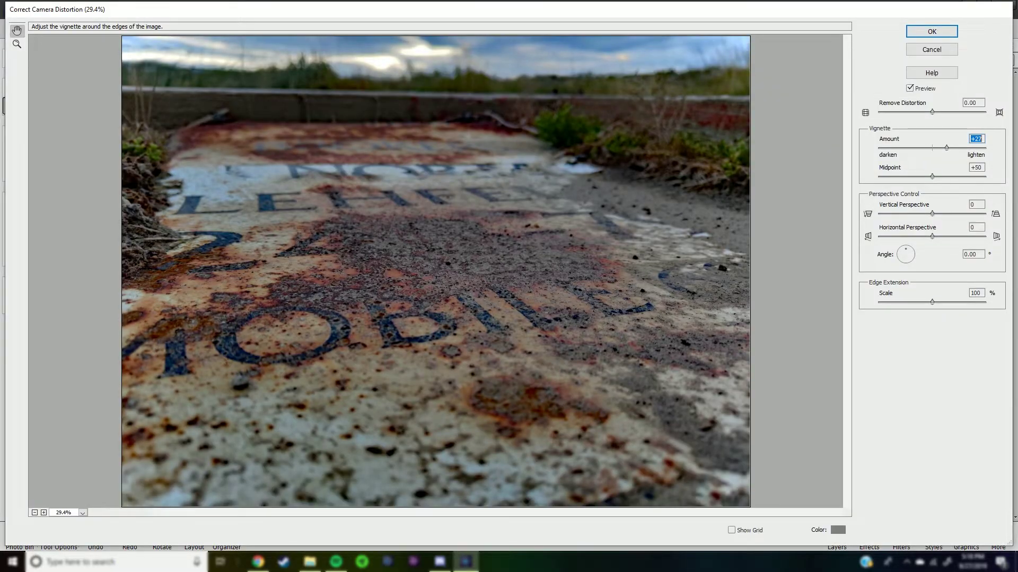
{"action": "key", "text": "shift+Tab"}
{"action": "type", "text": "5"}
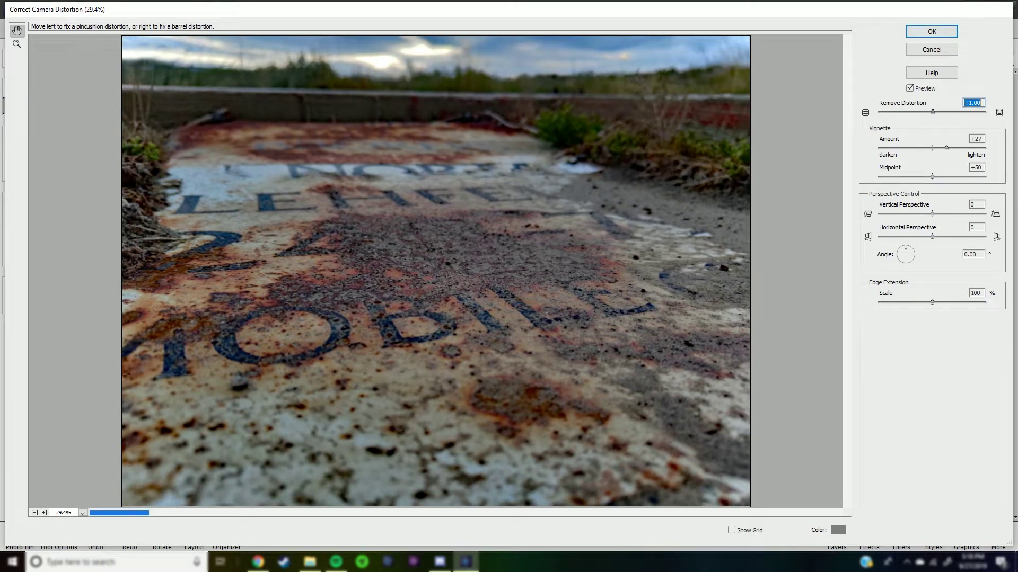
{"action": "left_click", "coordinate": [931, 32]}
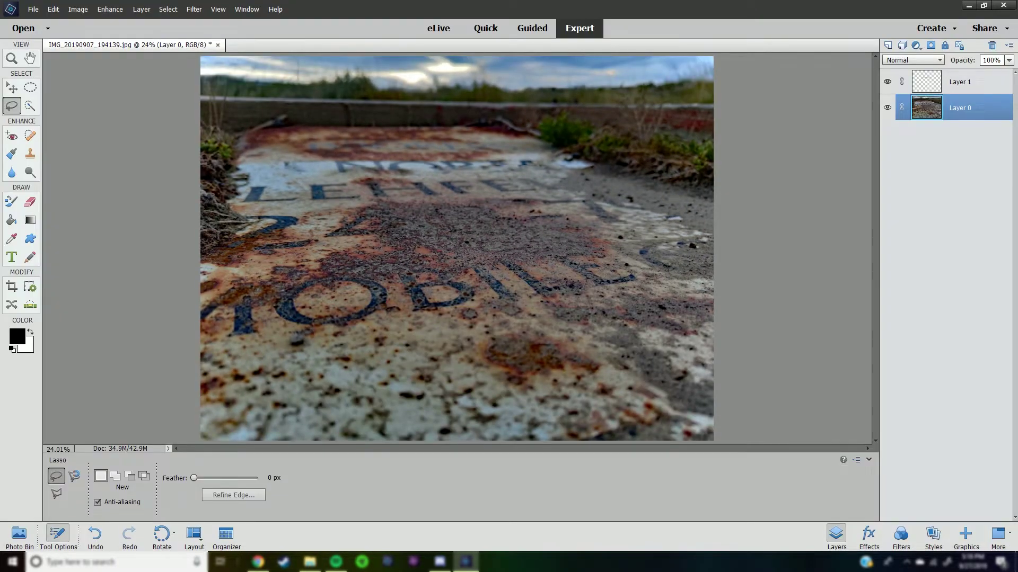
- Warm the photo with the Warming Filter (LBA) Photo Filter at 25% density
{"action": "left_click", "coordinate": [194, 9]}
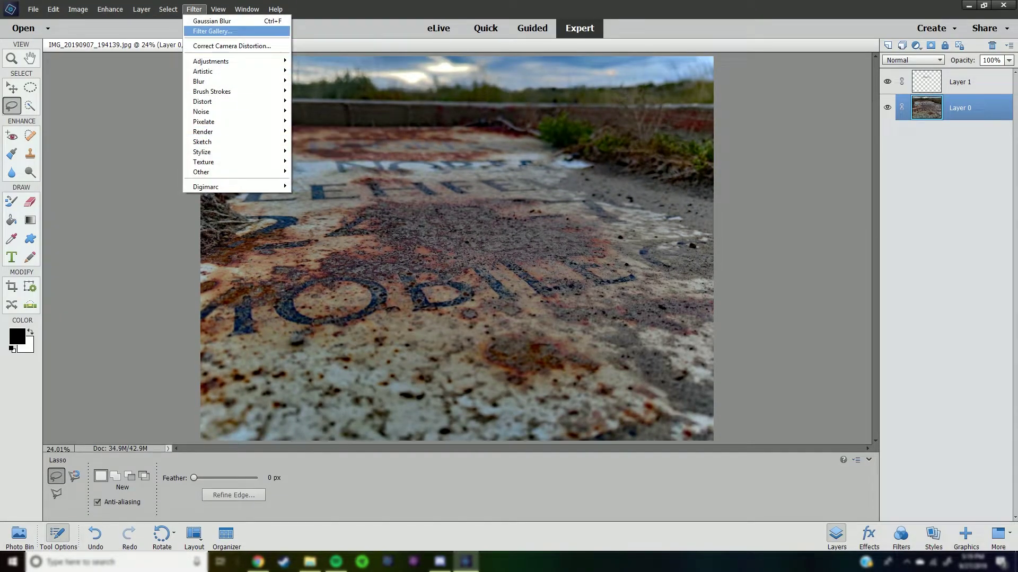
{"action": "left_click", "coordinate": [317, 111]}
{"action": "left_click", "coordinate": [497, 189]}
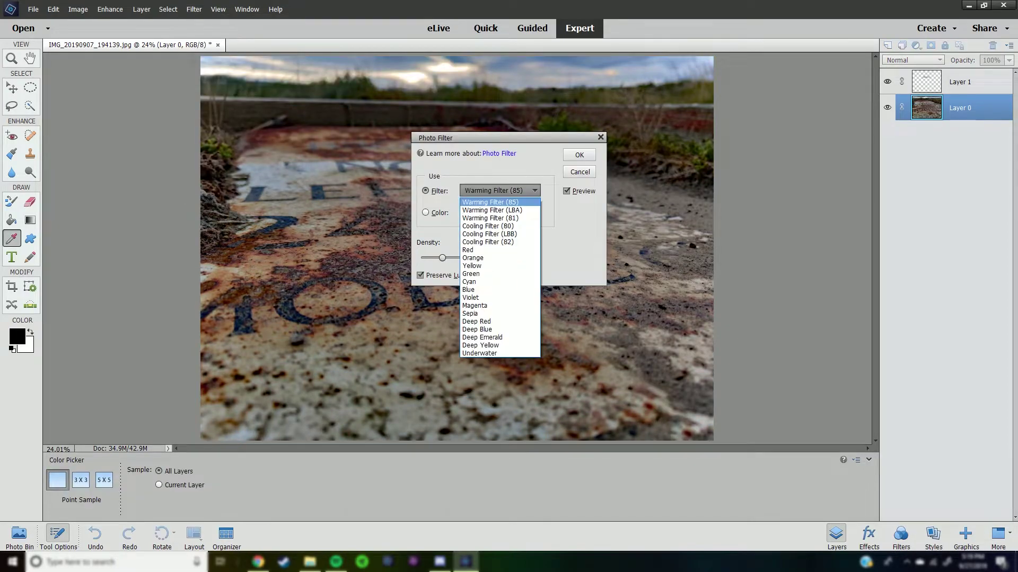
{"action": "left_click_drag", "start_coordinate": [477, 138], "coordinate": [861, 118]}
{"action": "left_click", "coordinate": [881, 169]}
{"action": "left_click", "coordinate": [874, 189]}
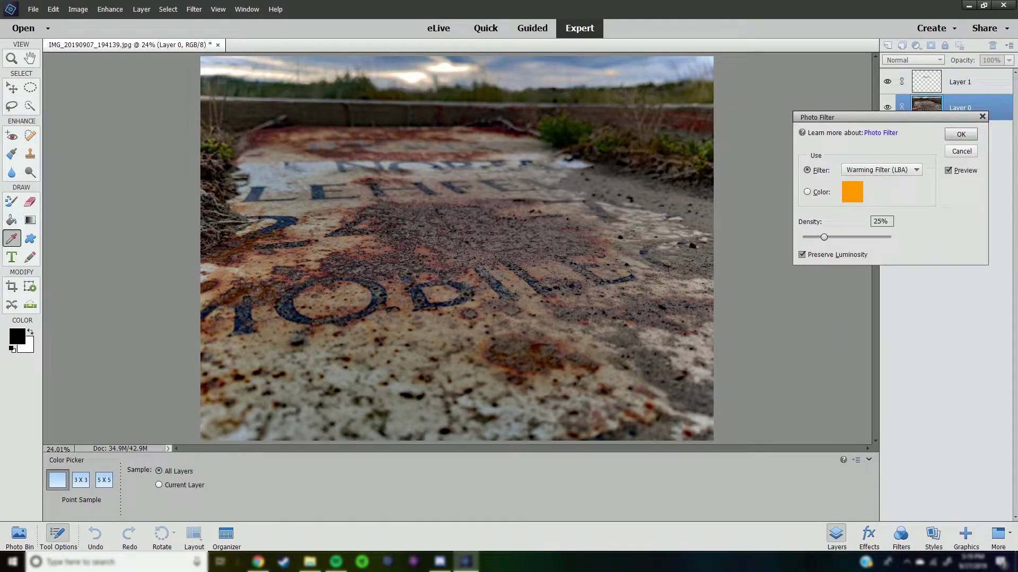
{"action": "key", "text": "Return"}
{"action": "key", "text": "l"}
{"action": "right_click", "coordinate": [553, 207]}
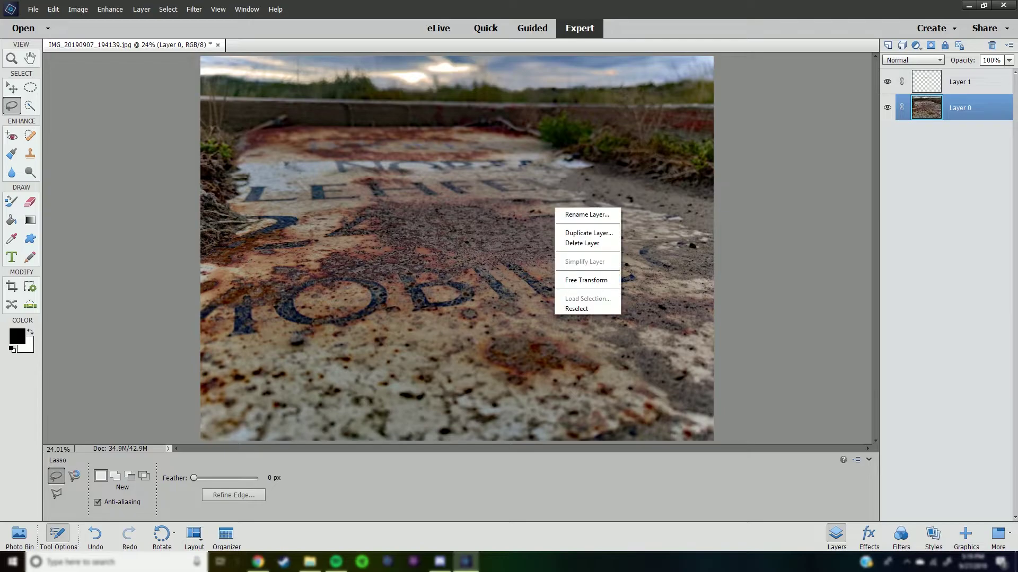
- Quick-select the lower sign with an enlarged brush, trimming an area near the left edge
{"action": "left_click", "coordinate": [583, 279]}
{"action": "key", "text": "a"}
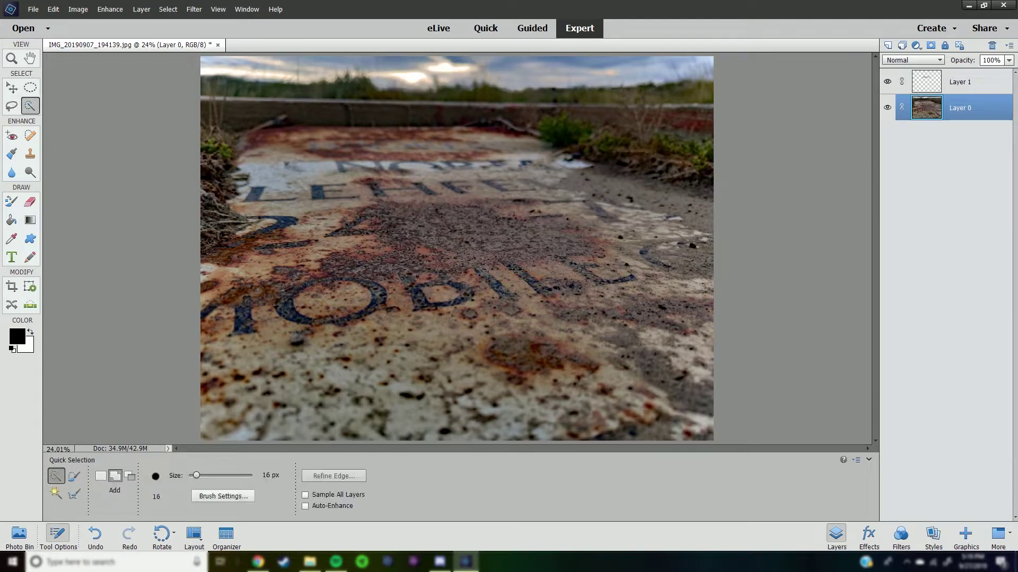
{"action": "key", "text": "bracketright"}
{"action": "key", "text": "bracketright"}
{"action": "key", "text": "bracketright"}
{"action": "mouse_move", "coordinate": [228, 424]}
{"action": "left_mouse_down"}
{"action": "mouse_move", "coordinate": [620, 420]}
{"action": "mouse_move", "coordinate": [341, 308]}
{"action": "left_mouse_up"}
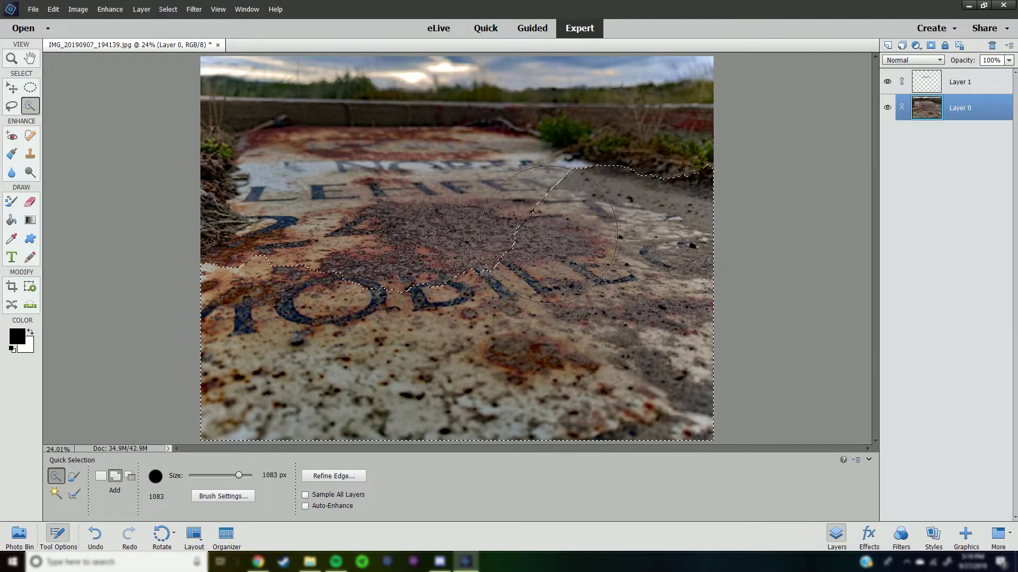
{"action": "left_click", "coordinate": [129, 476]}
{"action": "key", "text": "bracketleft"}
{"action": "key", "text": "bracketleft"}
{"action": "key", "text": "bracketleft"}
{"action": "mouse_move", "coordinate": [225, 212]}
{"action": "left_mouse_down"}
{"action": "mouse_move", "coordinate": [208, 245]}
{"action": "mouse_move", "coordinate": [208, 126]}
{"action": "left_mouse_up"}
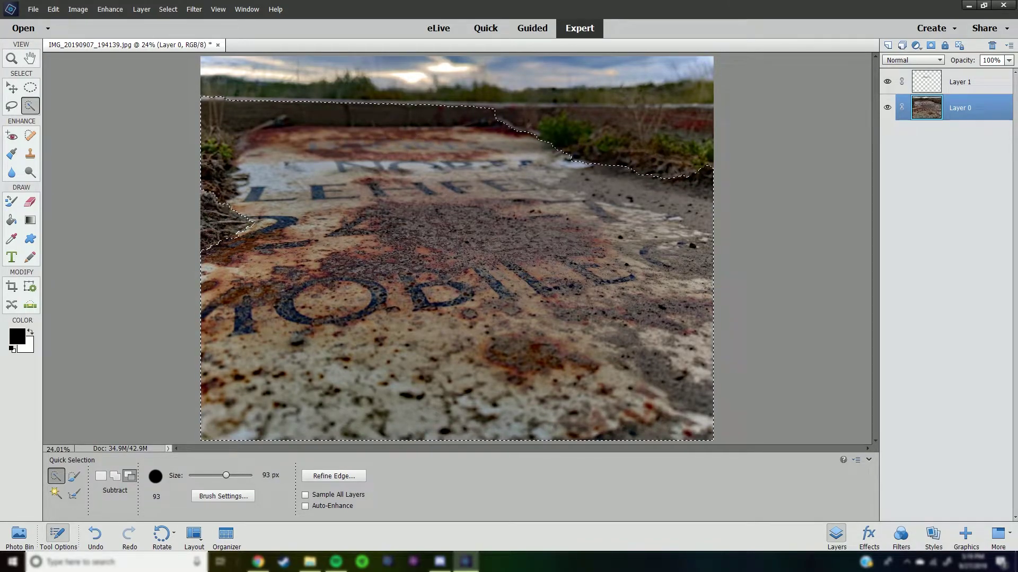
- Subtract the sky, treeline and right-side bush from the sign selection
{"action": "left_click", "coordinate": [115, 476]}
{"action": "left_click", "coordinate": [231, 135]}
{"action": "left_click_drag", "start_coordinate": [233, 143], "coordinate": [234, 175]}
{"action": "left_click", "coordinate": [129, 475]}
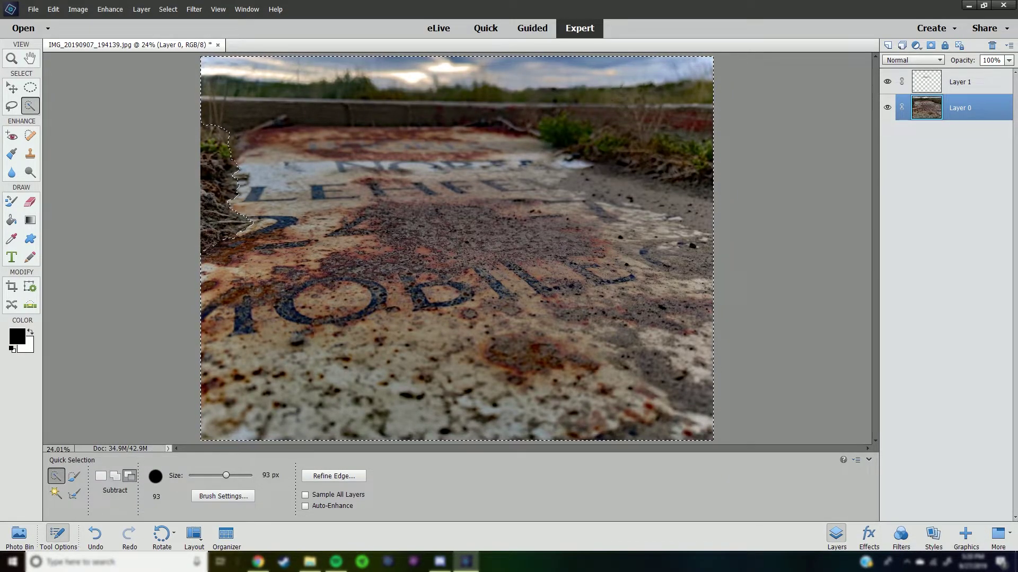
{"action": "left_click_drag", "start_coordinate": [210, 72], "coordinate": [684, 69]}
{"action": "left_click_drag", "start_coordinate": [694, 145], "coordinate": [548, 130]}
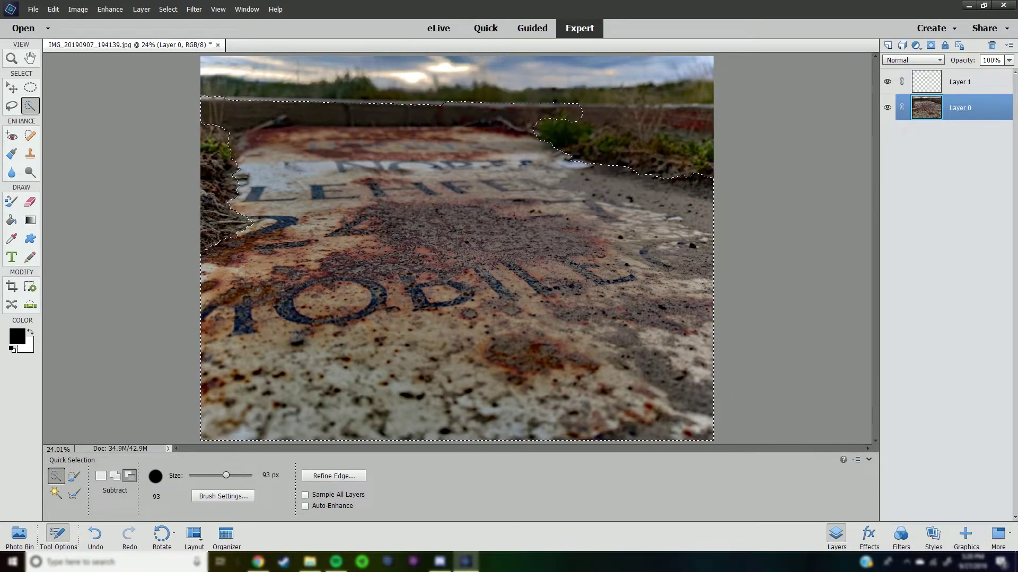
- Zoom the view and switch to the Selection Brush, undoing then restoring a stroke
{"action": "key", "text": "a"}
{"action": "key", "text": "z"}
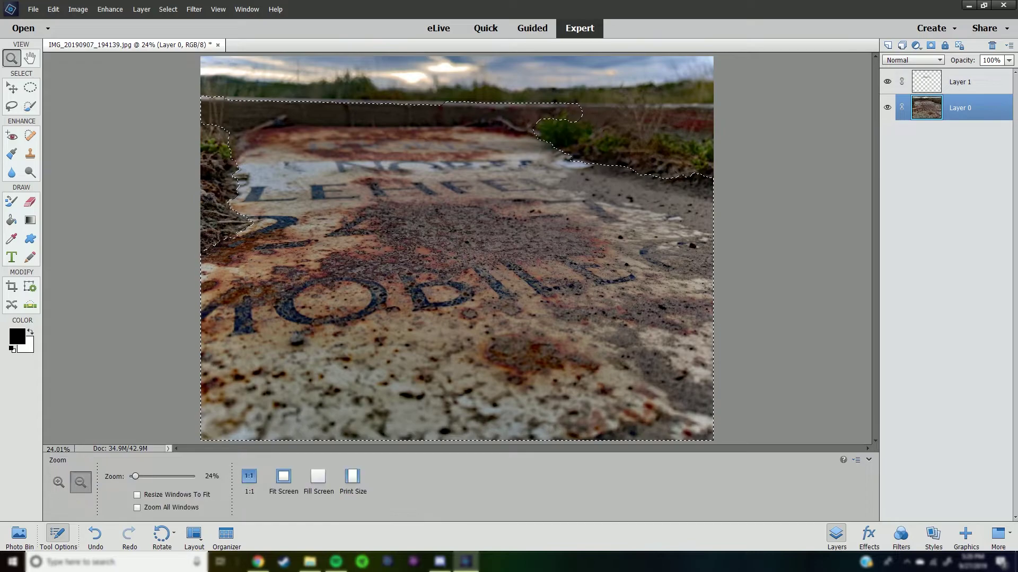
{"action": "scroll", "coordinate": [455, 249], "scroll_direction": "down", "scroll_amount": 3}
{"action": "scroll", "coordinate": [456, 249], "scroll_direction": "up", "scroll_amount": 6}
{"action": "scroll", "coordinate": [456, 249], "scroll_direction": "down", "scroll_amount": 2}
{"action": "scroll", "coordinate": [456, 249], "scroll_direction": "down", "scroll_amount": 2}
{"action": "scroll", "coordinate": [456, 249], "scroll_direction": "up", "scroll_amount": 1}
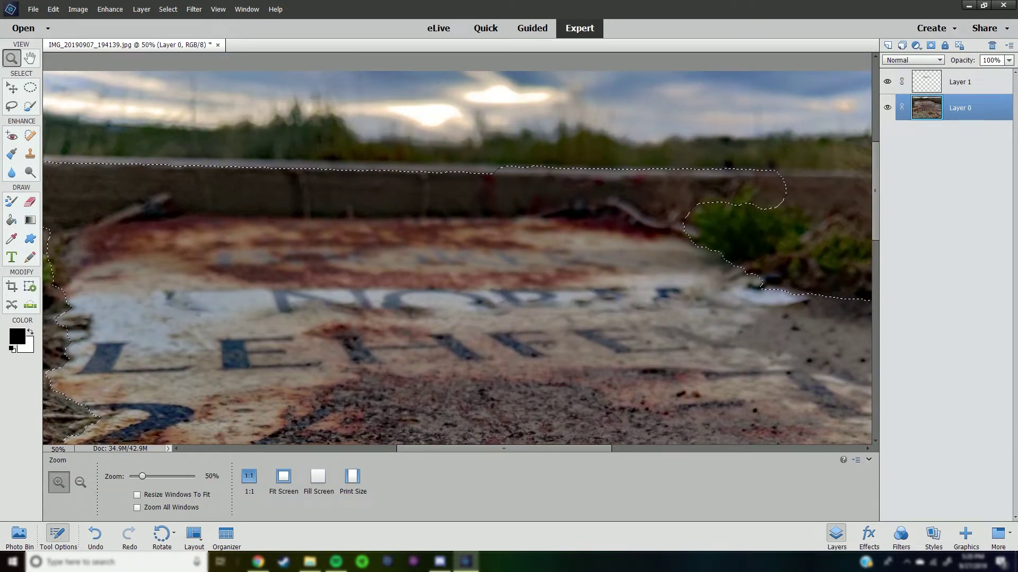
{"action": "key", "text": "a"}
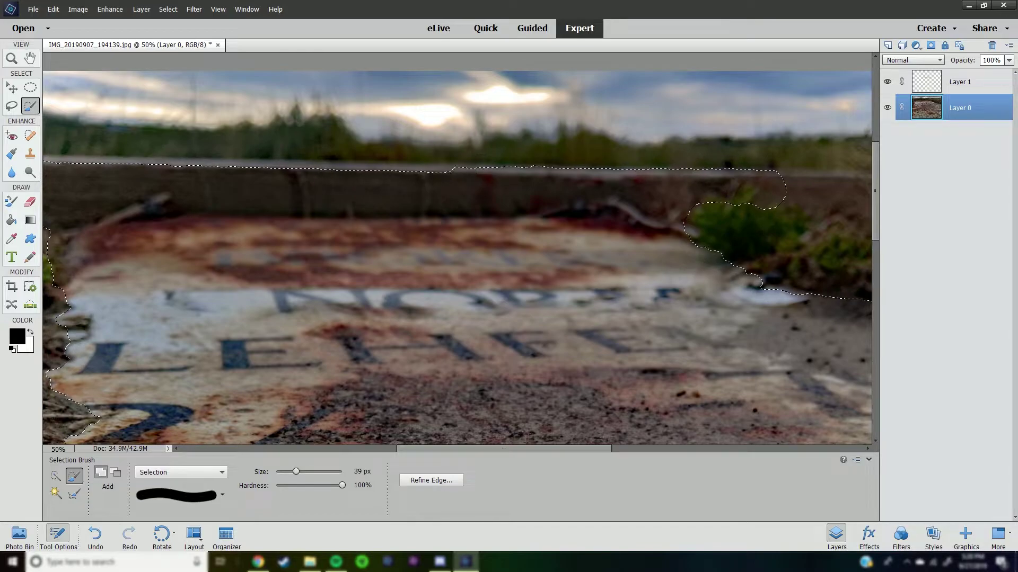
{"action": "key", "text": "ctrl+z"}
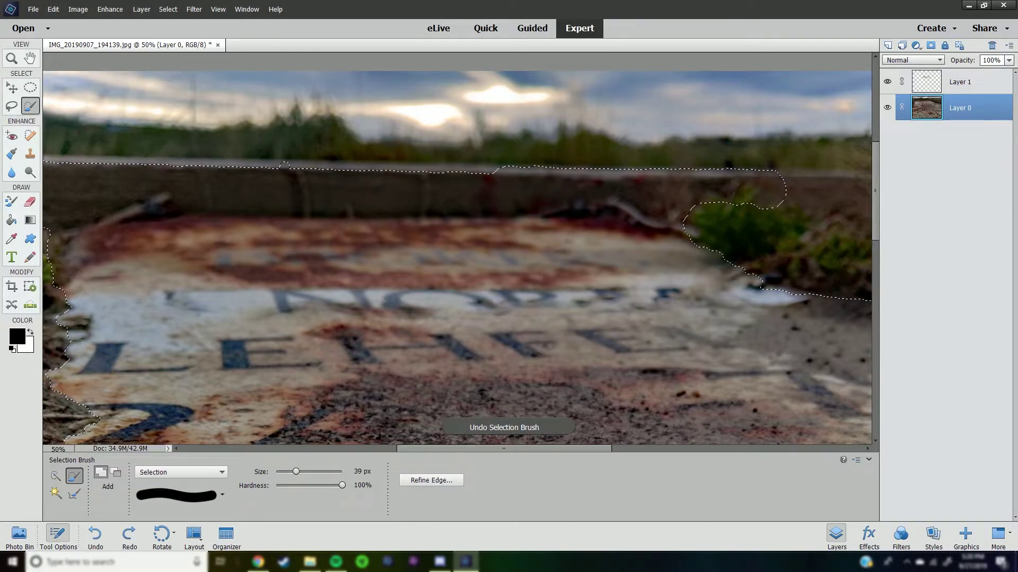
{"action": "key", "text": "ctrl+y"}
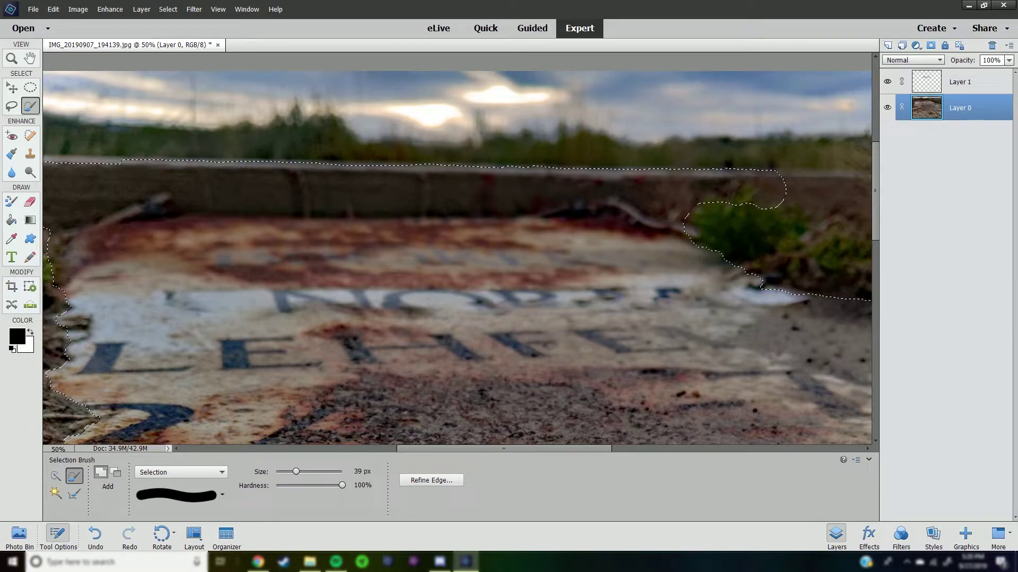
- Extend the selection along the green plant's edge after an undone trim
{"action": "scroll", "coordinate": [457, 260], "scroll_direction": "left", "scroll_amount": 5}
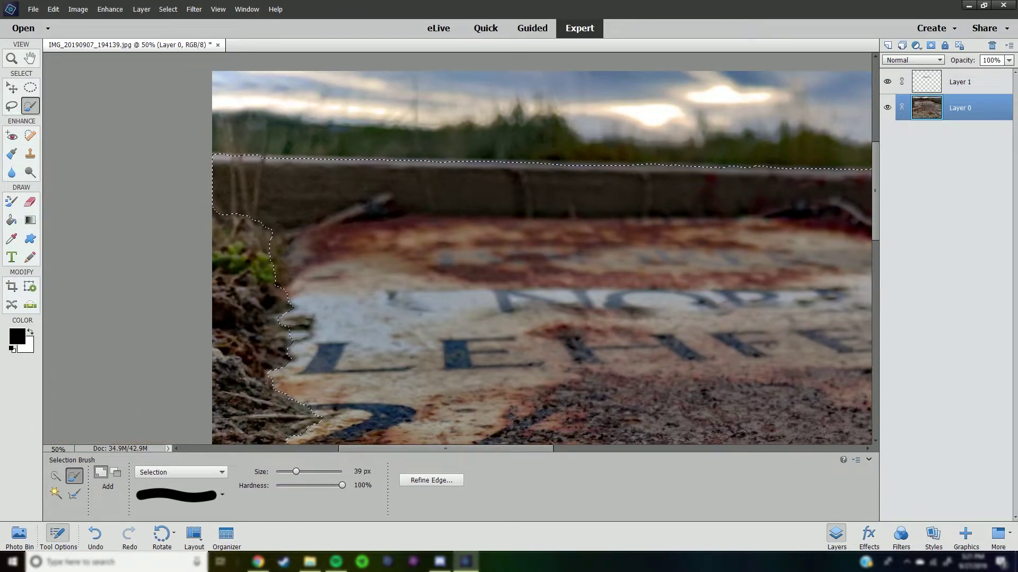
{"action": "left_click", "coordinate": [115, 472]}
{"action": "left_click_drag", "start_coordinate": [283, 275], "coordinate": [278, 244]}
{"action": "key", "text": "ctrl+z"}
{"action": "scroll", "coordinate": [457, 260], "scroll_direction": "right", "scroll_amount": 10}
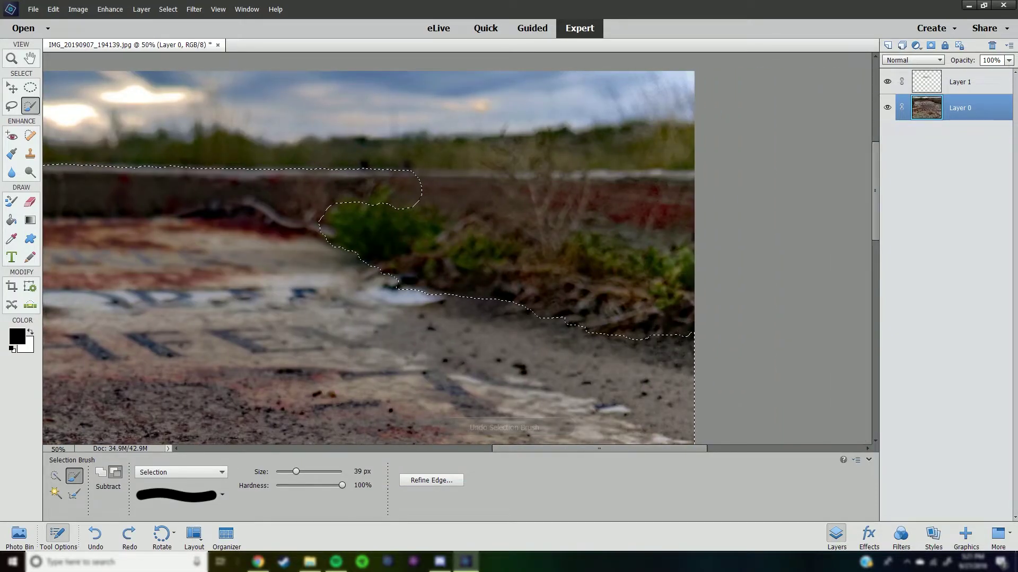
{"action": "left_click", "coordinate": [101, 473]}
{"action": "left_click_drag", "start_coordinate": [325, 218], "coordinate": [329, 238]}
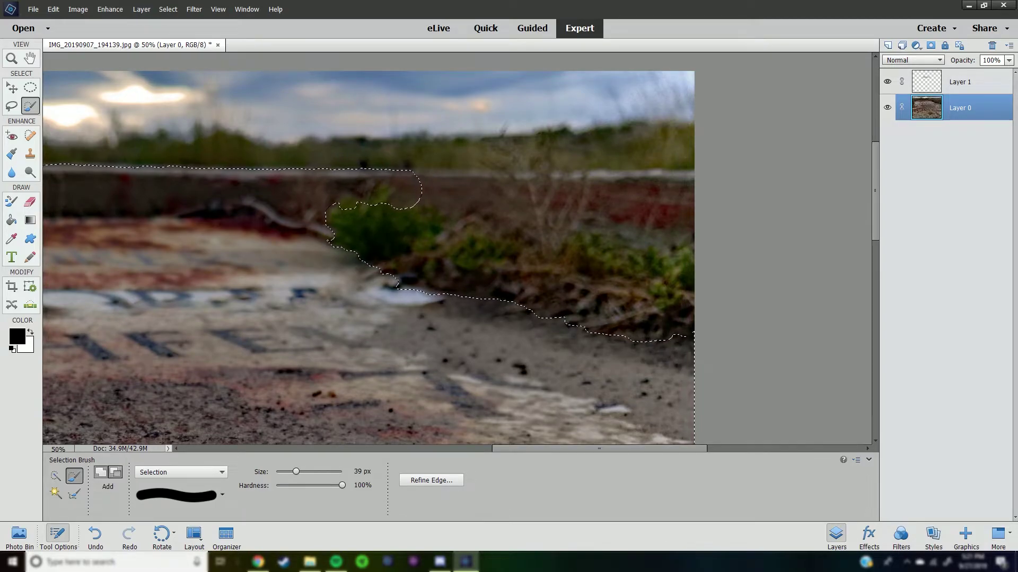
- Carve the selection along the plant's top and add the far-right wall section at 39 px
{"action": "left_click_drag", "start_coordinate": [334, 210], "coordinate": [383, 188]}
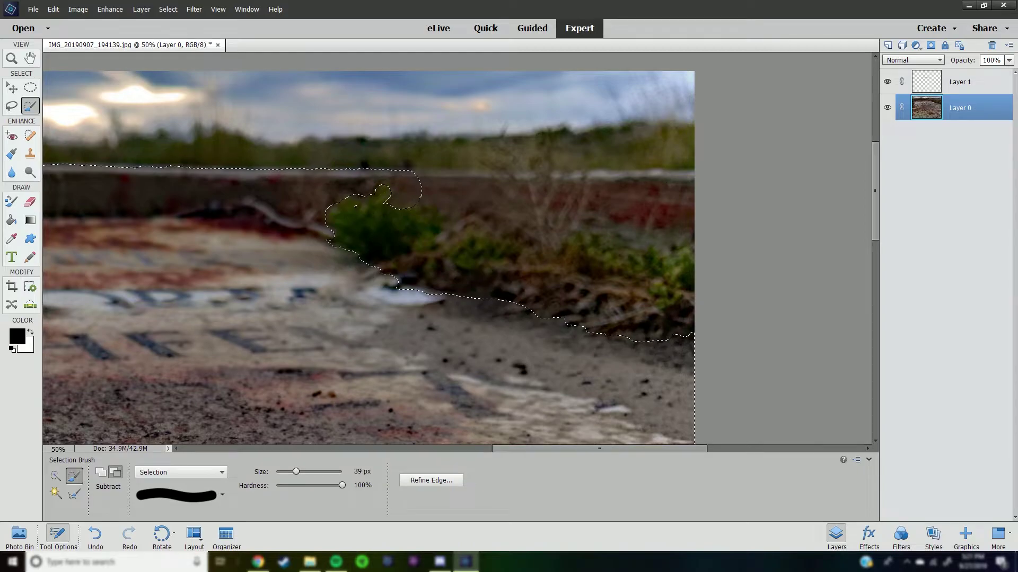
{"action": "mouse_move", "coordinate": [422, 183]}
{"action": "left_mouse_down"}
{"action": "mouse_move", "coordinate": [465, 200]}
{"action": "mouse_move", "coordinate": [477, 194]}
{"action": "left_mouse_up"}
{"action": "left_click_drag", "start_coordinate": [599, 178], "coordinate": [673, 187]}
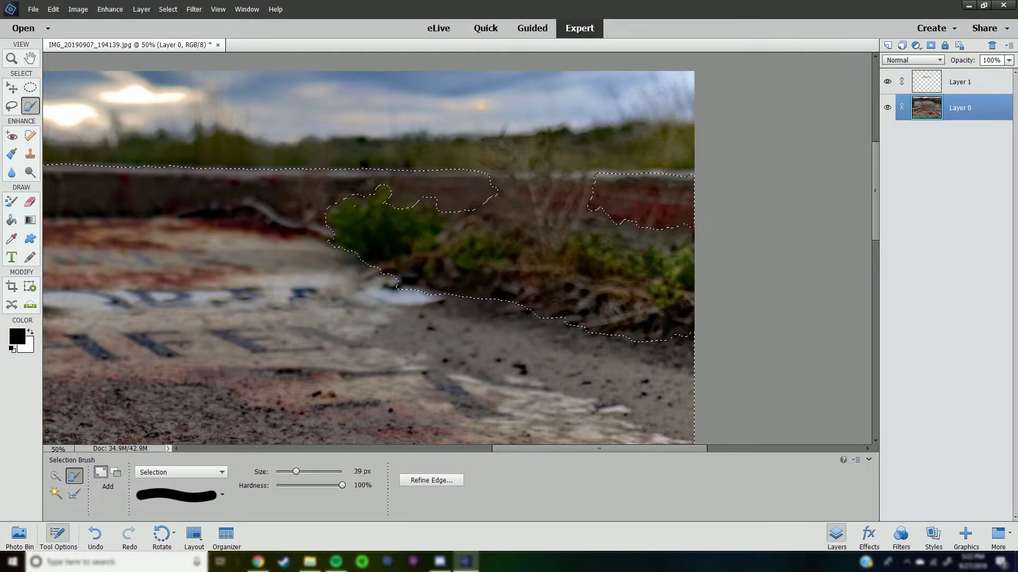
{"action": "key", "text": "z"}
{"action": "left_click", "coordinate": [583, 165]}
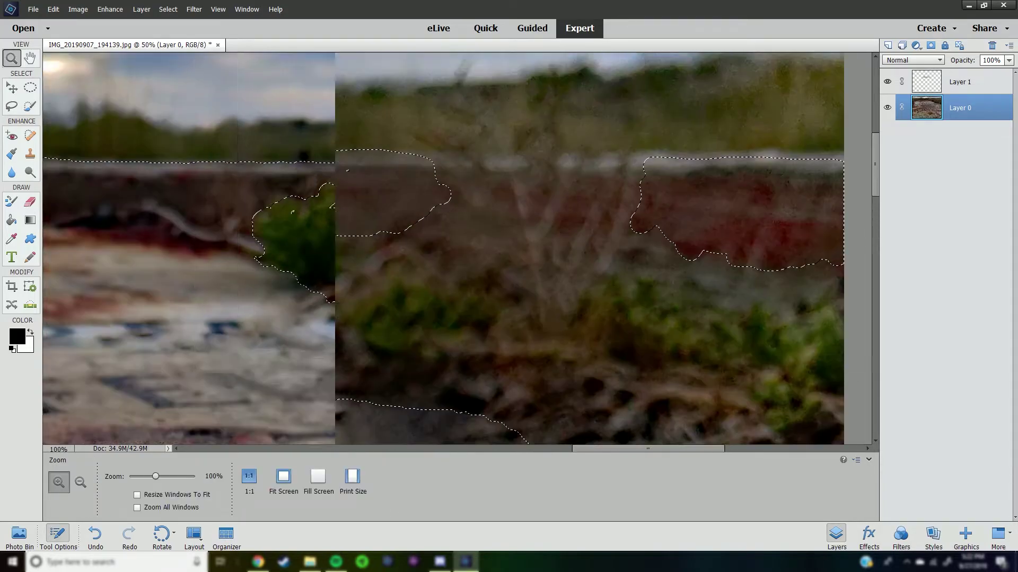
- Shrink the Selection Brush to 14 px and add wall gaps between the bush stems
{"action": "key", "text": "ctrl+minus"}
{"action": "key", "text": "ctrl+minus"}
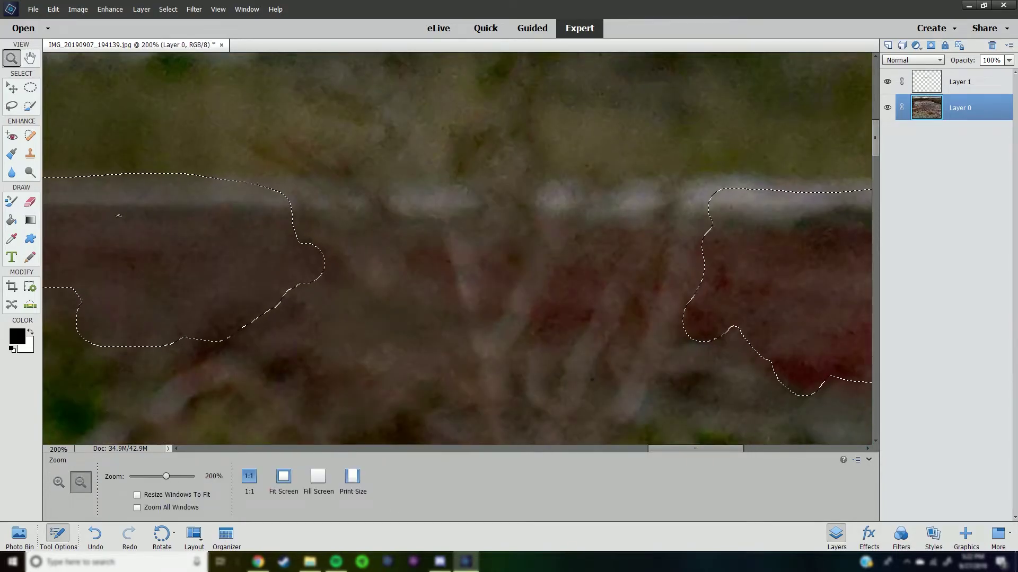
{"action": "key", "text": "a"}
{"action": "key", "text": "bracketleft"}
{"action": "key", "text": "bracketleft"}
{"action": "key", "text": "bracketleft"}
{"action": "mouse_move", "coordinate": [579, 277]}
{"action": "left_mouse_down"}
{"action": "mouse_move", "coordinate": [581, 318]}
{"action": "mouse_move", "coordinate": [601, 243]}
{"action": "left_mouse_up"}
{"action": "left_click_drag", "start_coordinate": [657, 263], "coordinate": [625, 342]}
{"action": "left_click_drag", "start_coordinate": [416, 260], "coordinate": [445, 273]}
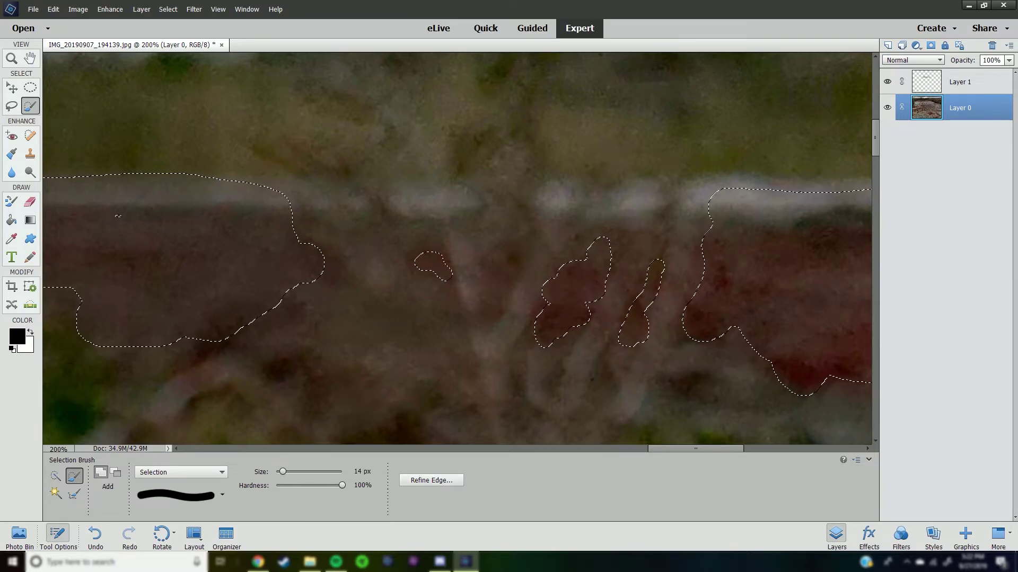
{"action": "left_click_drag", "start_coordinate": [515, 256], "coordinate": [491, 324]}
- Extend the left selection's edges over the wall and enlarge the lower wall patches
{"action": "left_click_drag", "start_coordinate": [329, 262], "coordinate": [336, 280]}
{"action": "left_click_drag", "start_coordinate": [301, 311], "coordinate": [233, 345]}
{"action": "mouse_move", "coordinate": [273, 374]}
{"action": "left_mouse_down"}
{"action": "mouse_move", "coordinate": [316, 371]}
{"action": "mouse_move", "coordinate": [321, 395]}
{"action": "left_mouse_up"}
{"action": "left_click_drag", "start_coordinate": [440, 265], "coordinate": [450, 292]}
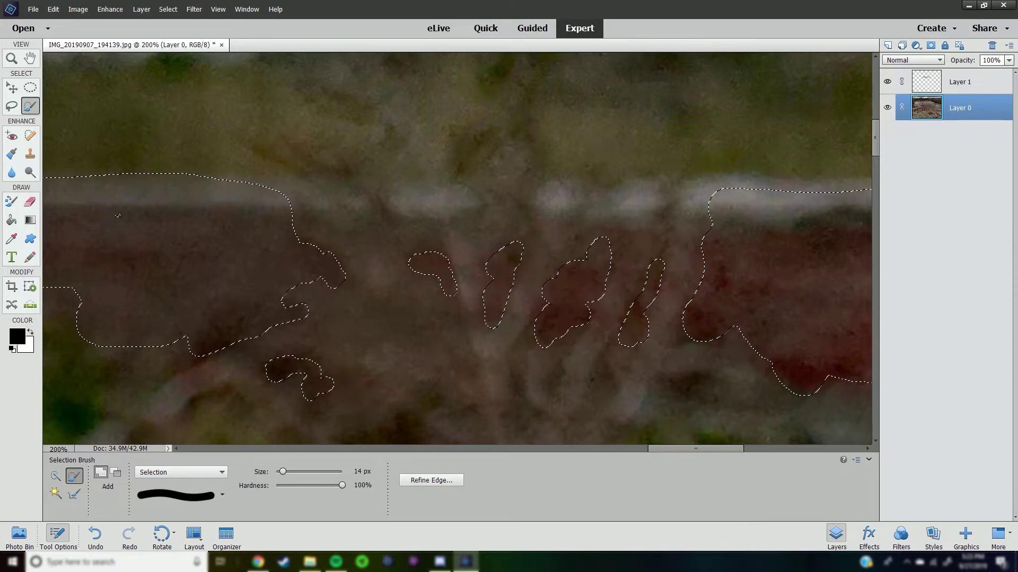
{"action": "key", "text": "ctrl+0"}
{"action": "right_click", "coordinate": [514, 192]}
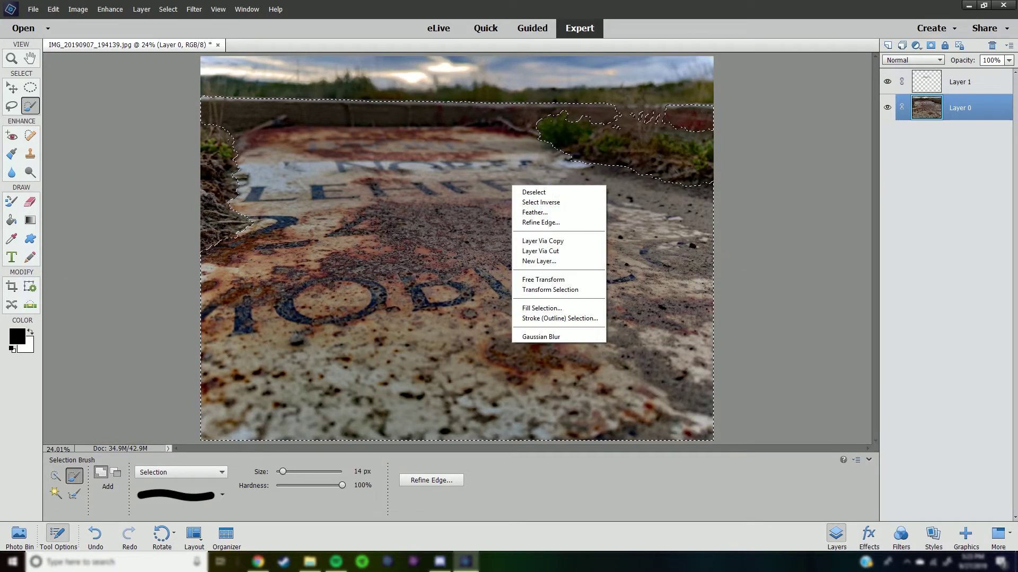
- Copy the sign to Layer 2 and apply Halftone Pattern to Layer 0's background
{"action": "left_click", "coordinate": [536, 241]}
{"action": "left_click", "coordinate": [959, 133]}
{"action": "left_click", "coordinate": [194, 9]}
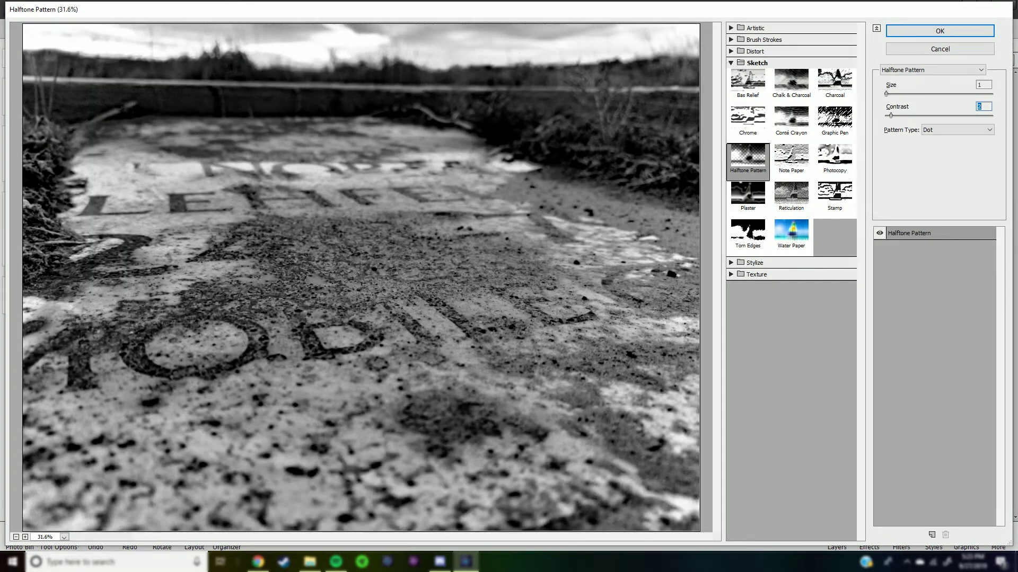
{"action": "key", "text": "Return"}
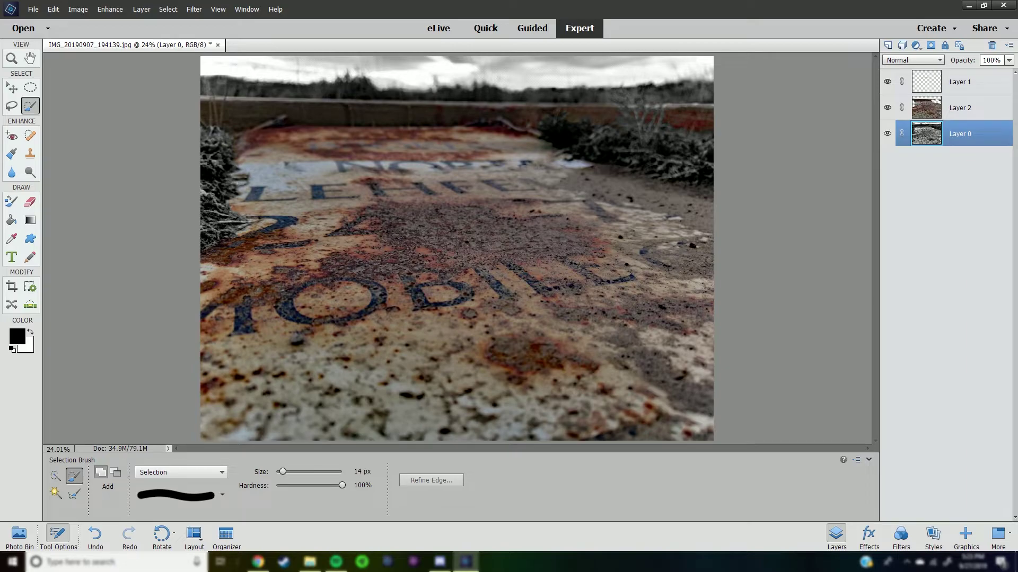
{"action": "right_click", "coordinate": [939, 113]}
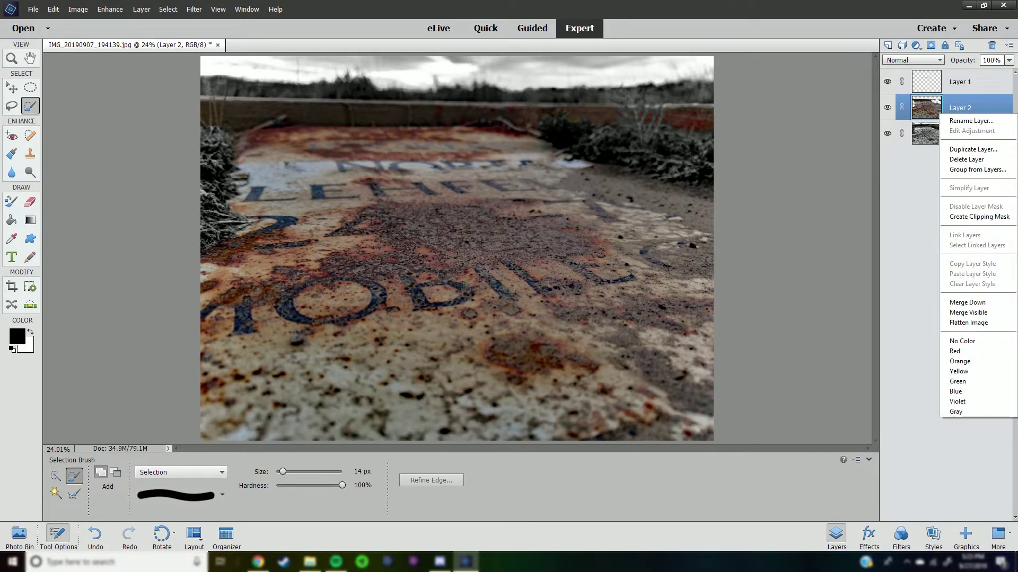
- Undo and redo the halftone filter, then reselect Layer 2's sign with Quick Selection at 36 px
{"action": "key", "text": "Escape"}
{"action": "left_click_drag", "start_coordinate": [282, 471], "coordinate": [342, 472]}
{"action": "left_click_drag", "start_coordinate": [341, 295], "coordinate": [585, 222]}
{"action": "key", "text": "ctrl+z"}
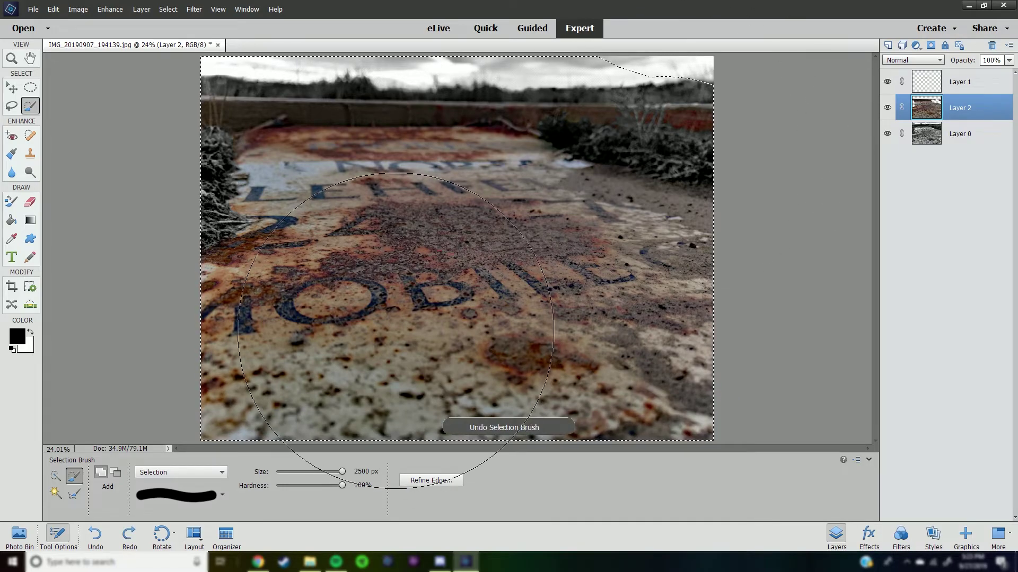
{"action": "key", "text": "ctrl+z"}
{"action": "left_click", "coordinate": [180, 472]}
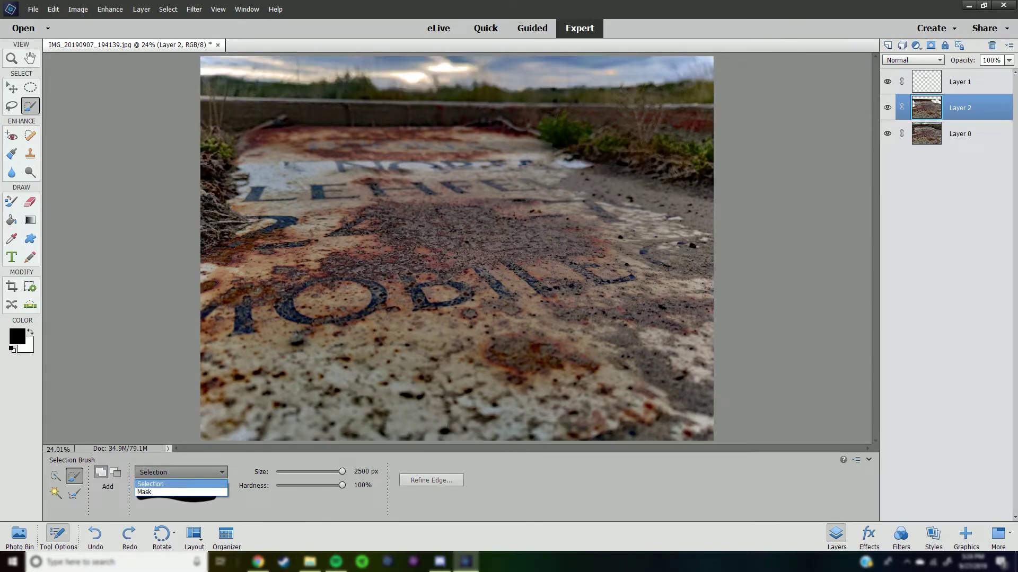
{"action": "key", "text": "Escape"}
{"action": "key", "text": "ctrl+y"}
{"action": "key", "text": "a"}
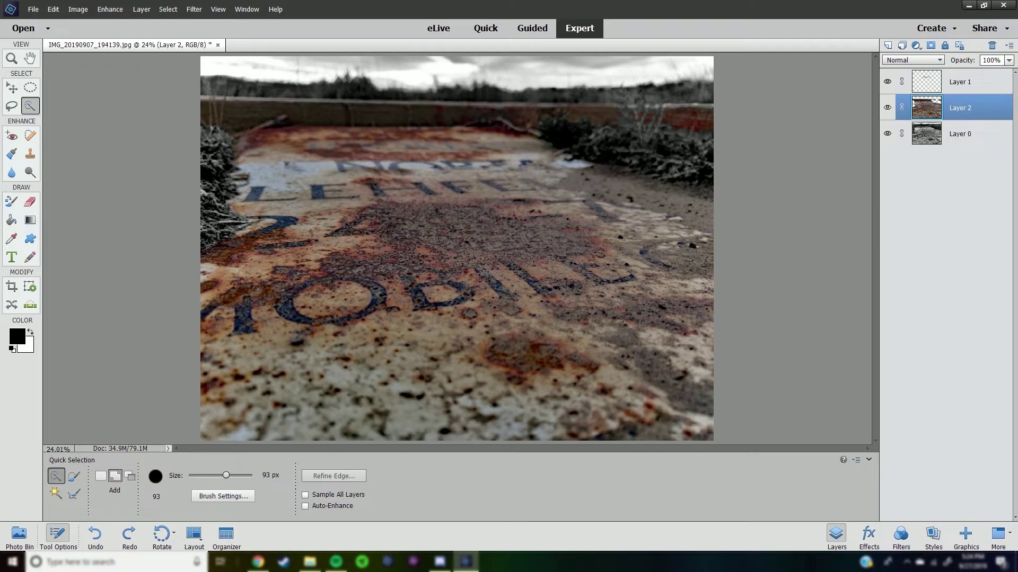
{"action": "right_click", "coordinate": [309, 381]}
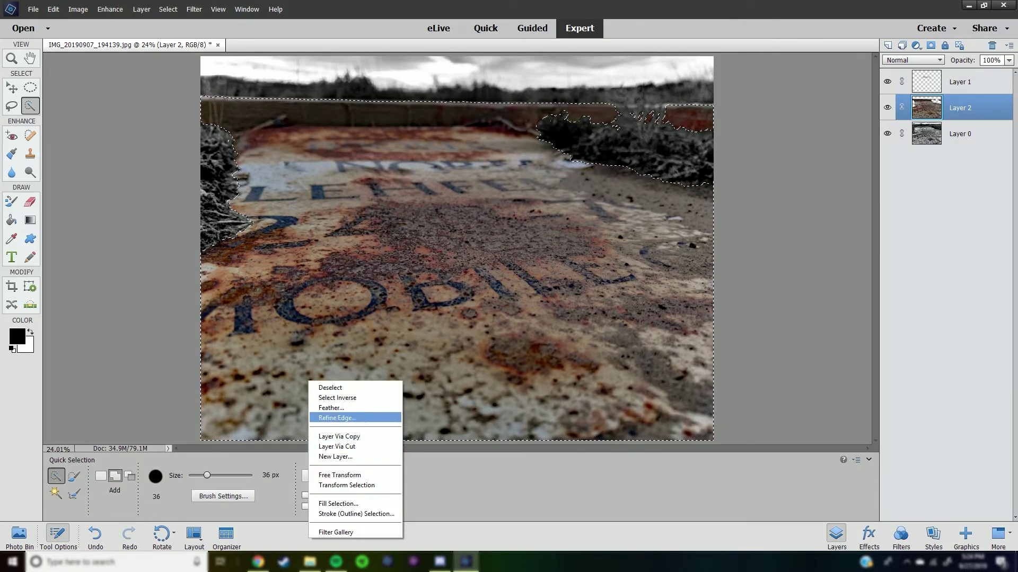
- Refine the selection edge: Smooth 51, Feather 61.5 px, Contrast 19%, Shift Edge -14%
{"action": "left_click", "coordinate": [330, 408]}
{"action": "left_click", "coordinate": [581, 202]}
{"action": "right_click", "coordinate": [537, 207]}
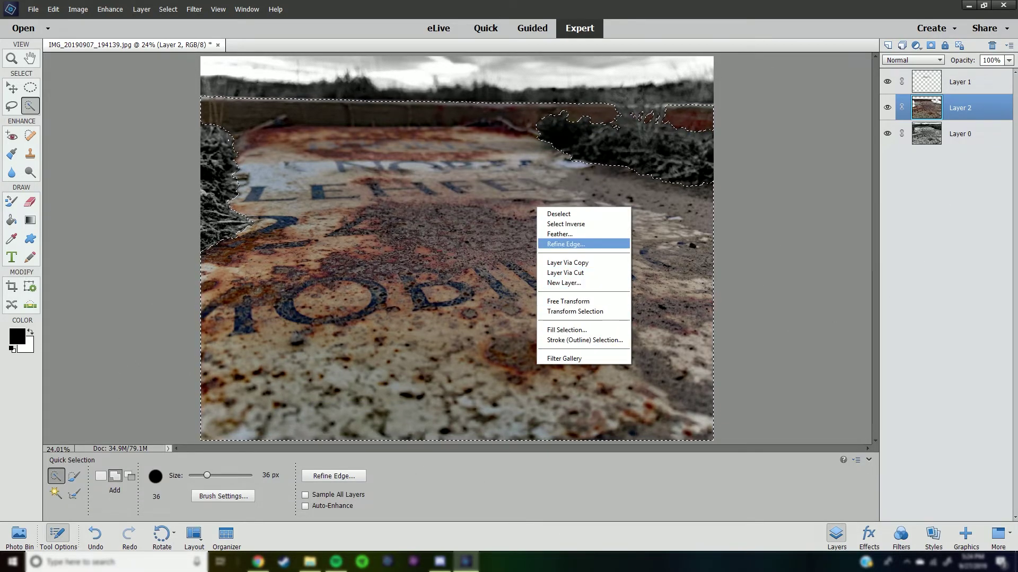
{"action": "left_click", "coordinate": [565, 244]}
{"action": "mouse_move", "coordinate": [810, 277]}
{"action": "left_mouse_down"}
{"action": "mouse_move", "coordinate": [821, 277]}
{"action": "mouse_move", "coordinate": [820, 294]}
{"action": "mouse_move", "coordinate": [847, 293]}
{"action": "mouse_move", "coordinate": [837, 276]}
{"action": "left_mouse_up"}
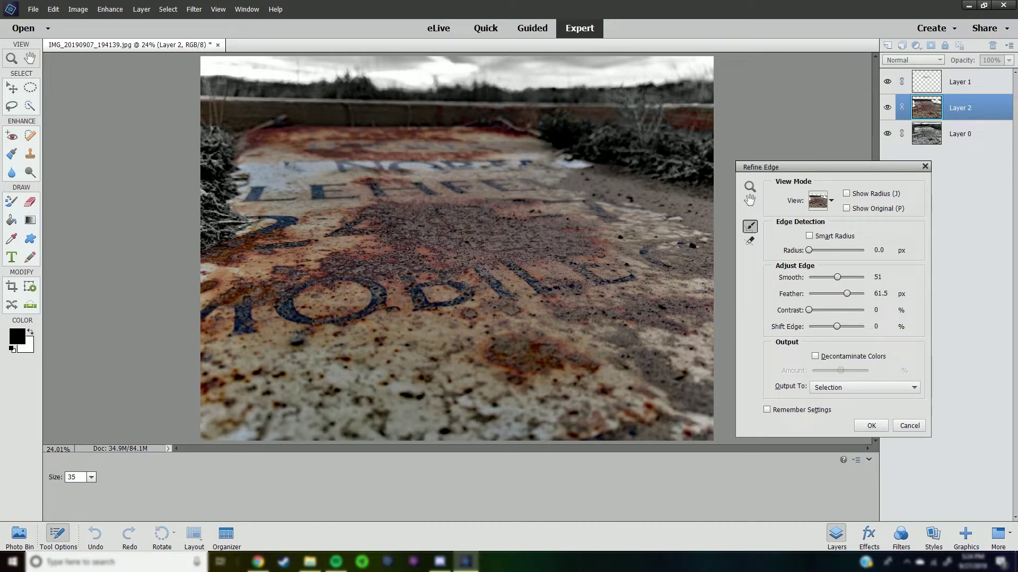
{"action": "mouse_move", "coordinate": [810, 310]}
{"action": "left_mouse_down"}
{"action": "mouse_move", "coordinate": [842, 326]}
{"action": "mouse_move", "coordinate": [833, 326]}
{"action": "left_mouse_up"}
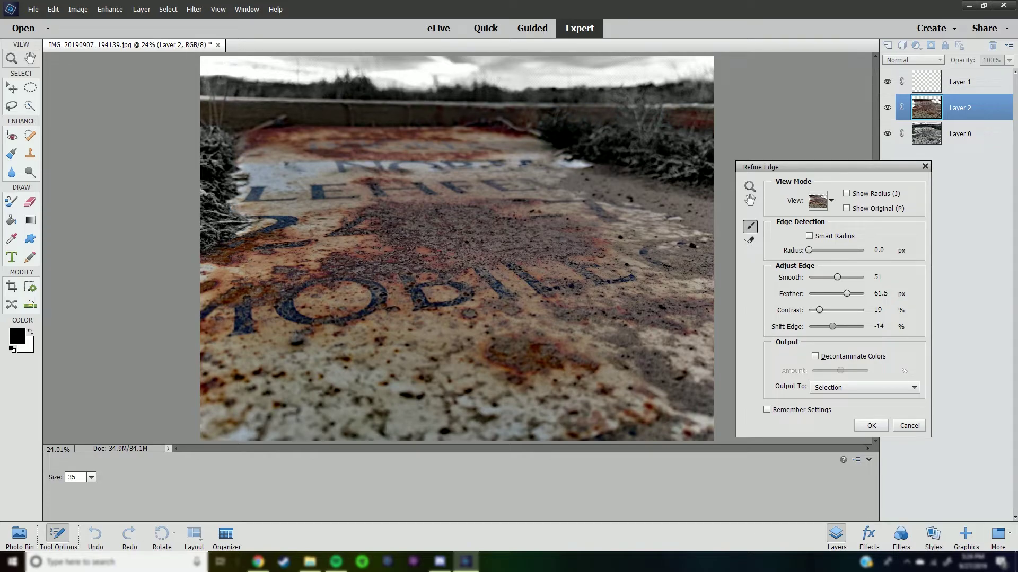
{"action": "key", "text": "Return"}
{"action": "key", "text": "ctrl+s"}
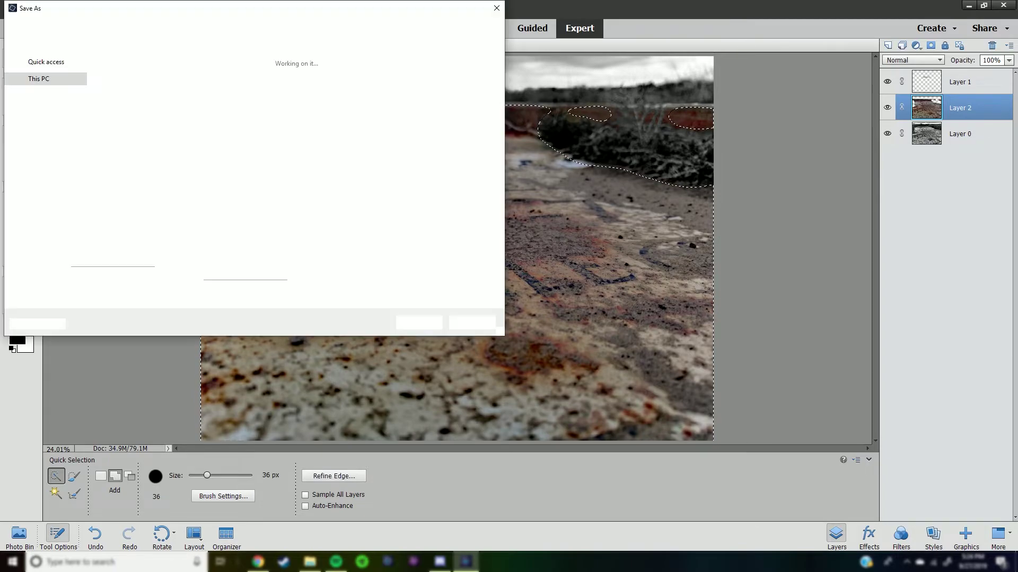
- Save the work as Rustic Sign.psd and deselect, switching to the Lasso tool
{"action": "type", "text": "Rustic Sign"}
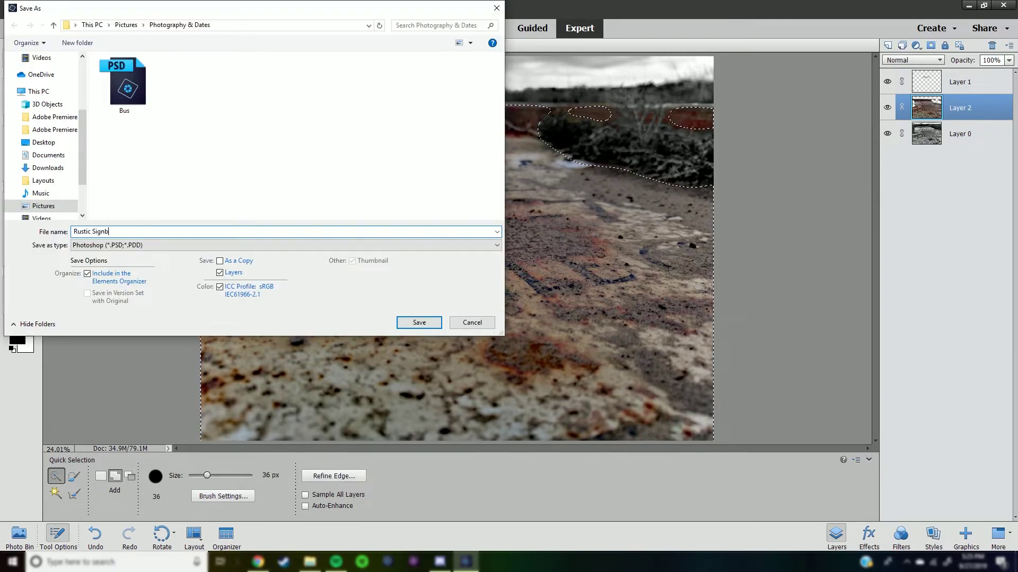
{"action": "key", "text": "Return"}
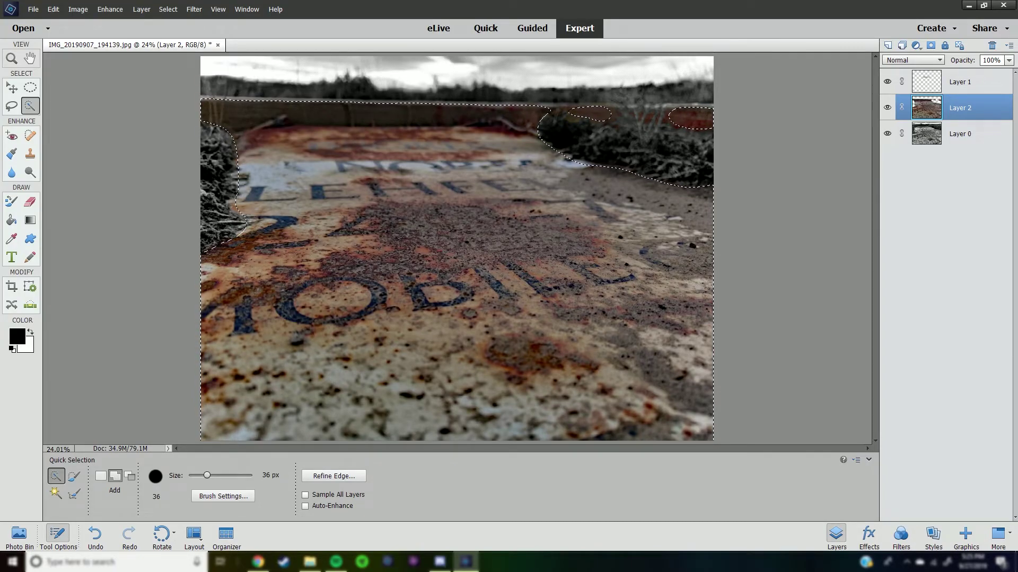
{"action": "key", "text": "l"}
{"action": "key", "text": "ctrl+d"}
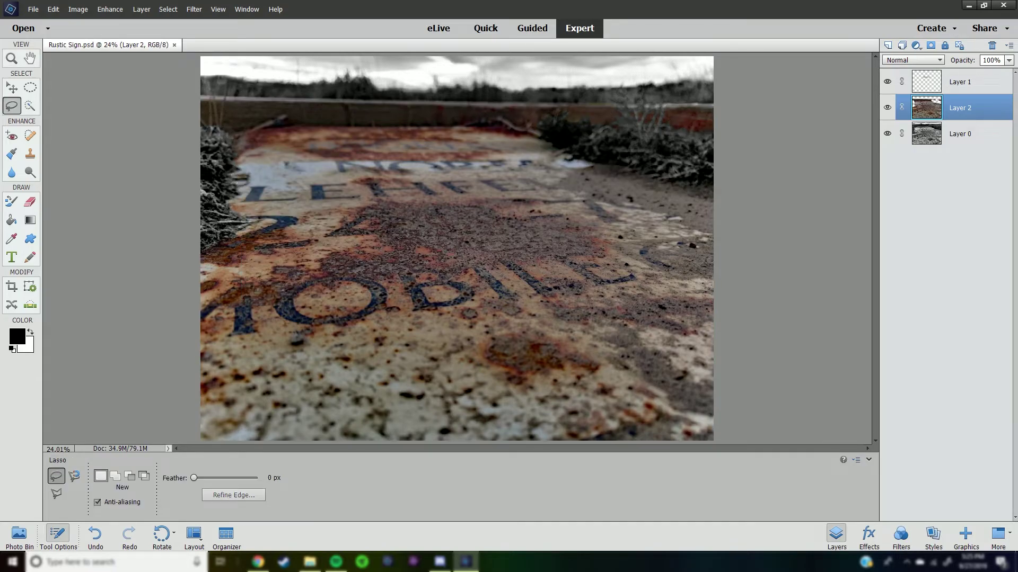
- Flatten all layers into a single background layer, redoing it after one undo
{"action": "right_click", "coordinate": [939, 112]}
{"action": "left_click", "coordinate": [968, 311]}
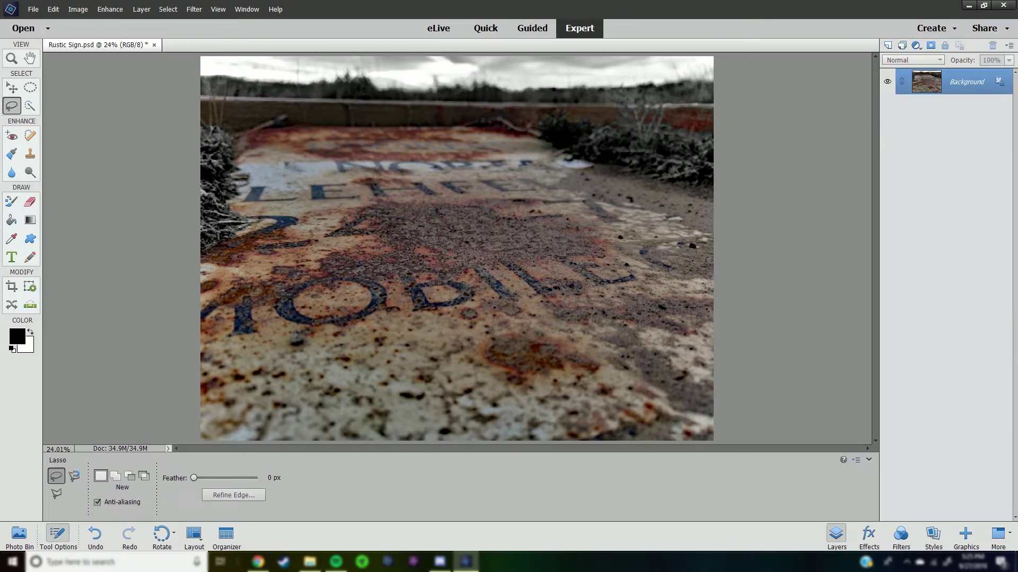
{"action": "key", "text": "ctrl+z"}
{"action": "right_click", "coordinate": [940, 85]}
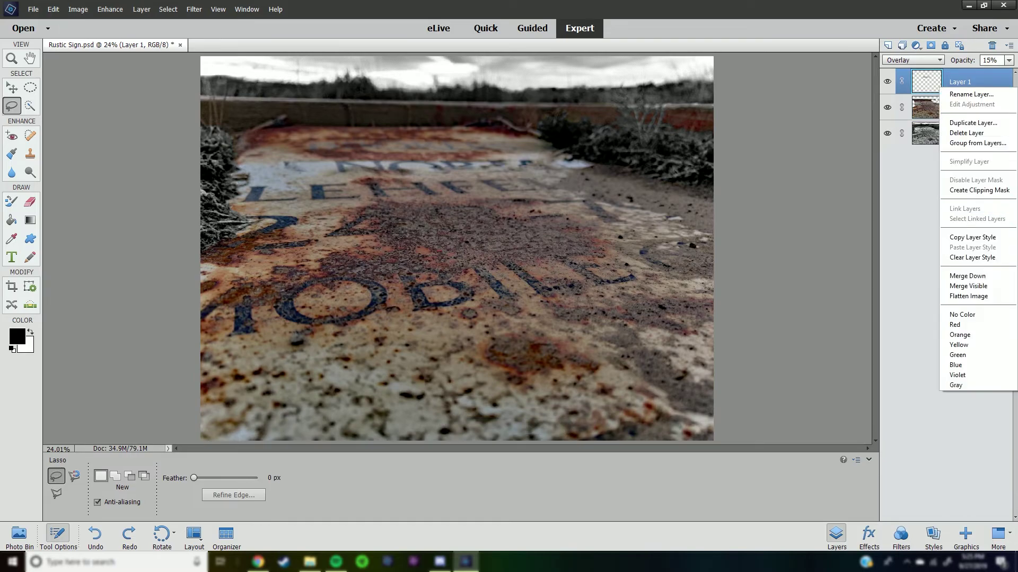
{"action": "left_click", "coordinate": [968, 295]}
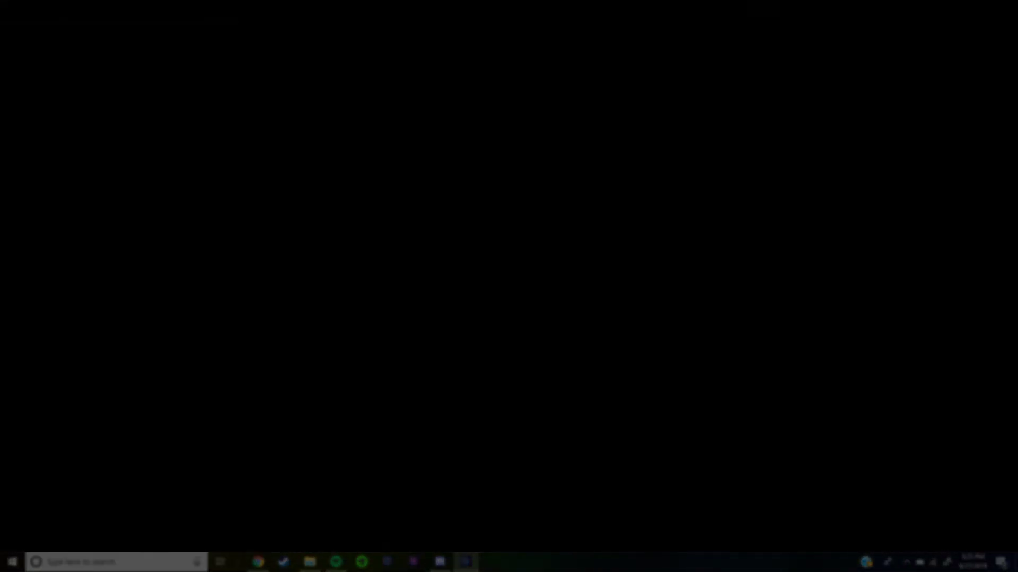